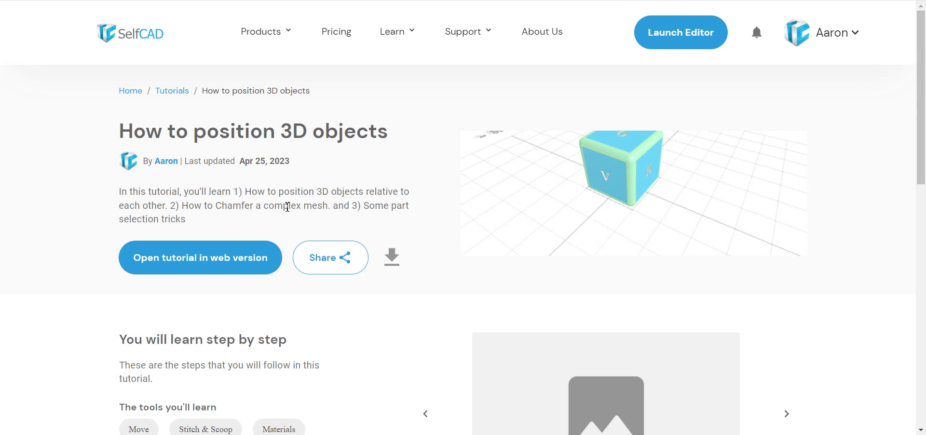
{"action": "left_click_drag", "start_coordinate": [257, 196], "coordinate": [355, 195]}
{"action": "left_click_drag", "start_coordinate": [195, 207], "coordinate": [306, 206]}
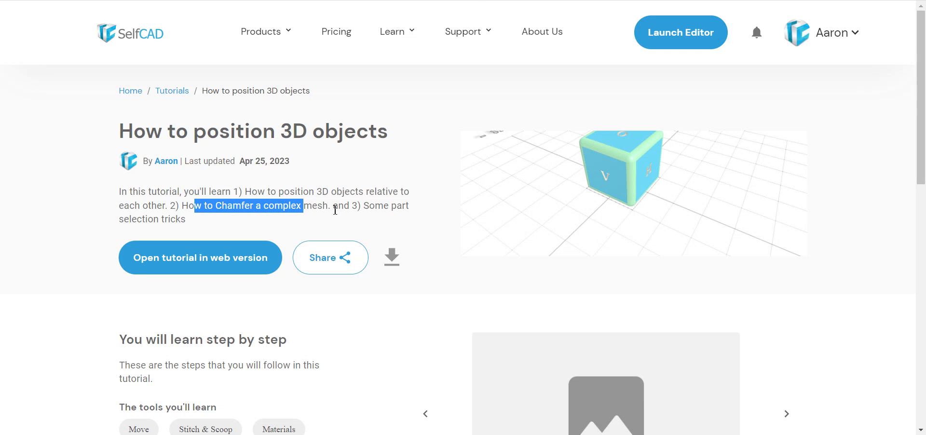
{"action": "left_click_drag", "start_coordinate": [376, 207], "coordinate": [383, 221]}
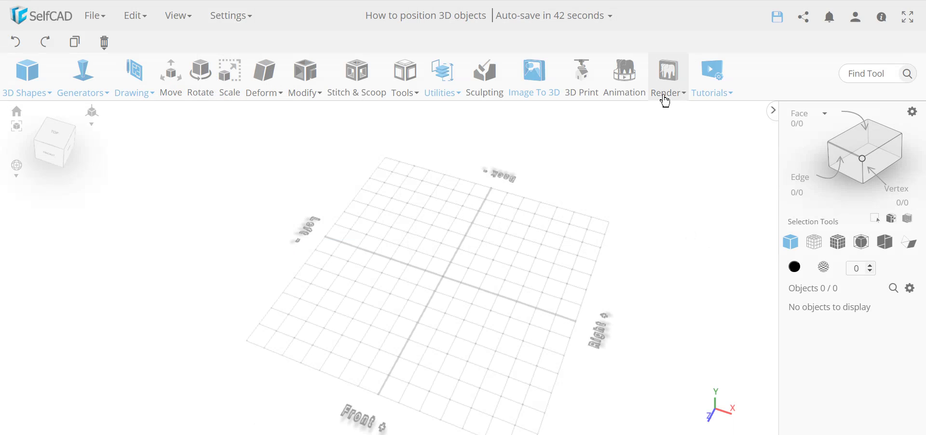
Load the "How to position 3D objects" interactive tutorial file into the editor and start the tutorial
{"action": "left_click", "coordinate": [709, 85]}
{"action": "left_click", "coordinate": [742, 146]}
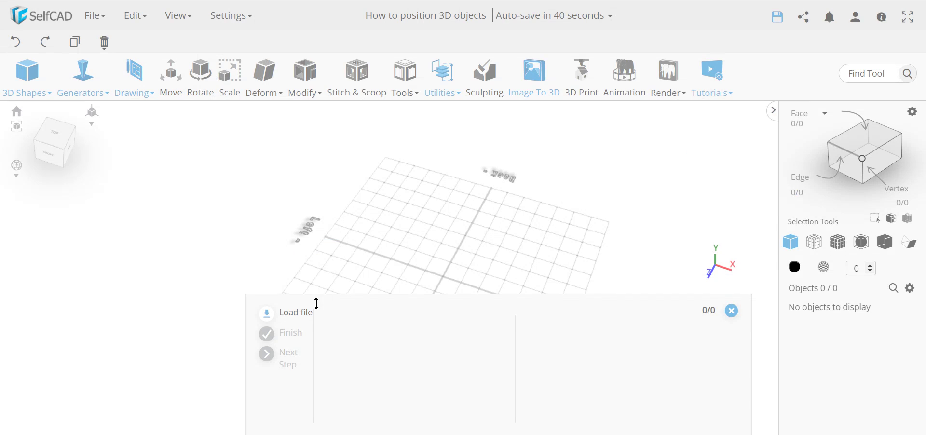
{"action": "left_click", "coordinate": [306, 314]}
{"action": "left_click", "coordinate": [419, 236]}
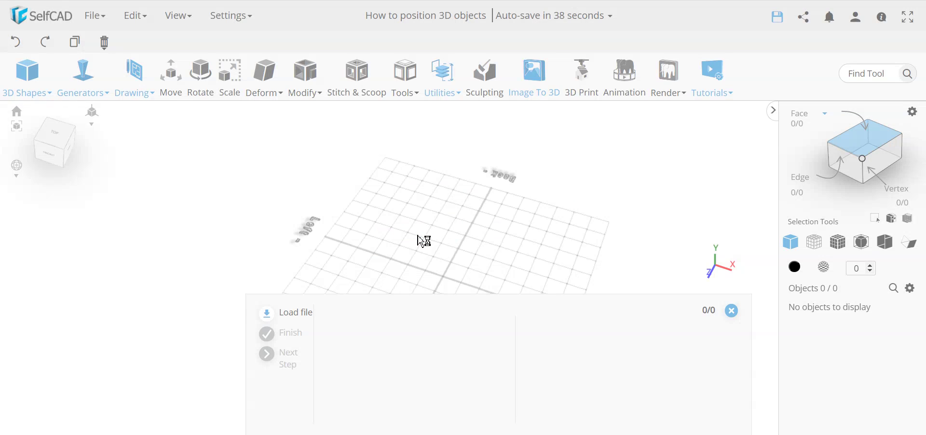
{"action": "left_click", "coordinate": [192, 30]}
{"action": "left_click", "coordinate": [366, 208]}
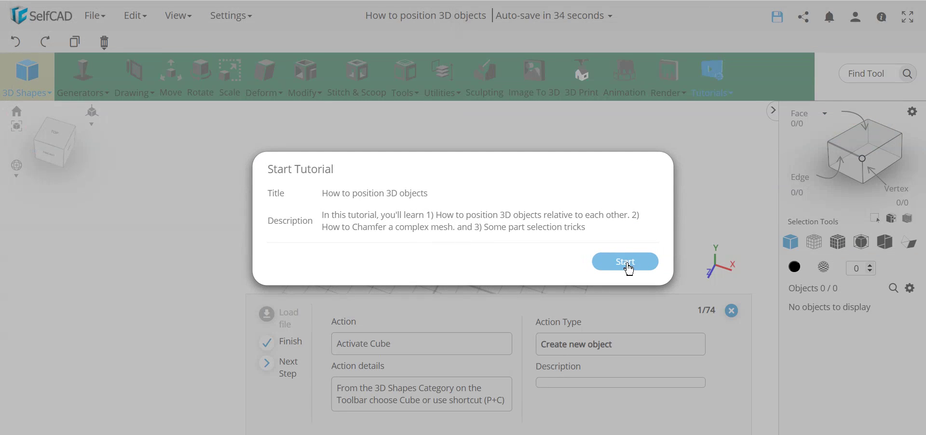
{"action": "left_click", "coordinate": [598, 251]}
Create a cube with width, height and depth of 100 and finalize the shape
{"action": "left_click", "coordinate": [27, 77]}
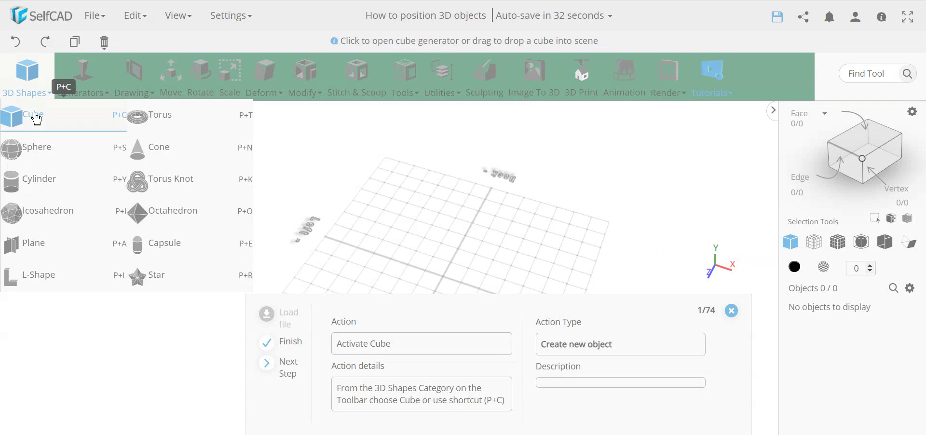
{"action": "left_click", "coordinate": [34, 117]}
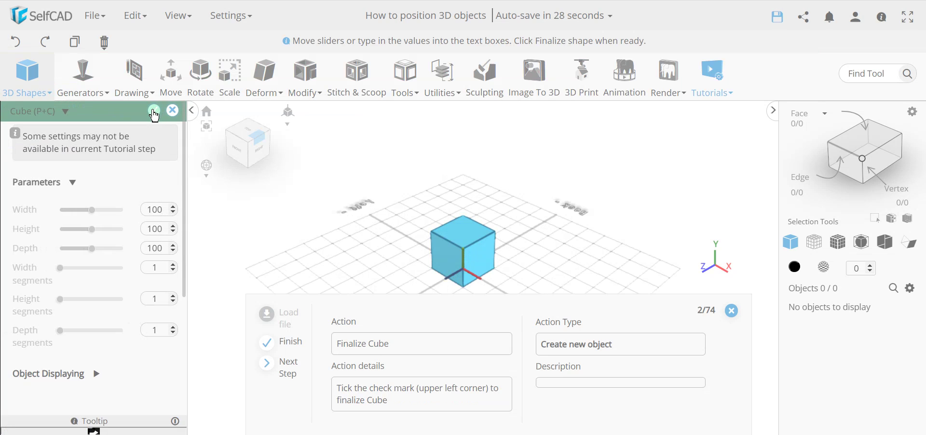
{"action": "left_click", "coordinate": [154, 111]}
Start a new 3D text with the Text Generator, setting its text to V and its size to 20
{"action": "left_click", "coordinate": [81, 81]}
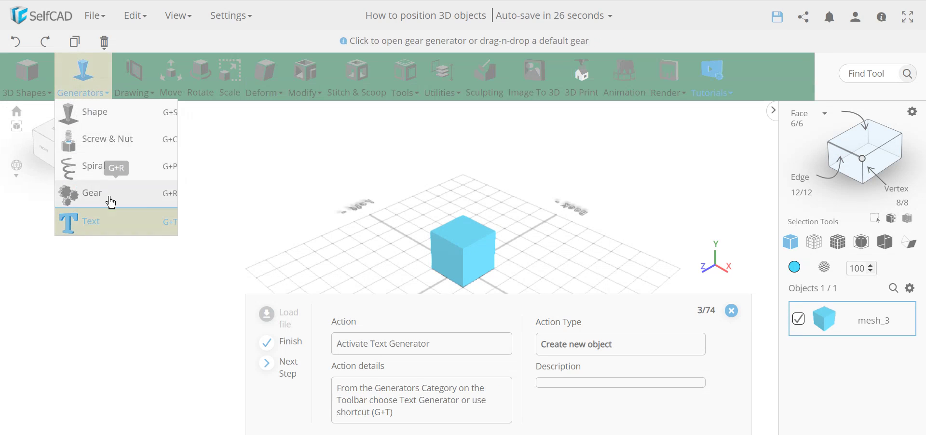
{"action": "left_click", "coordinate": [101, 227]}
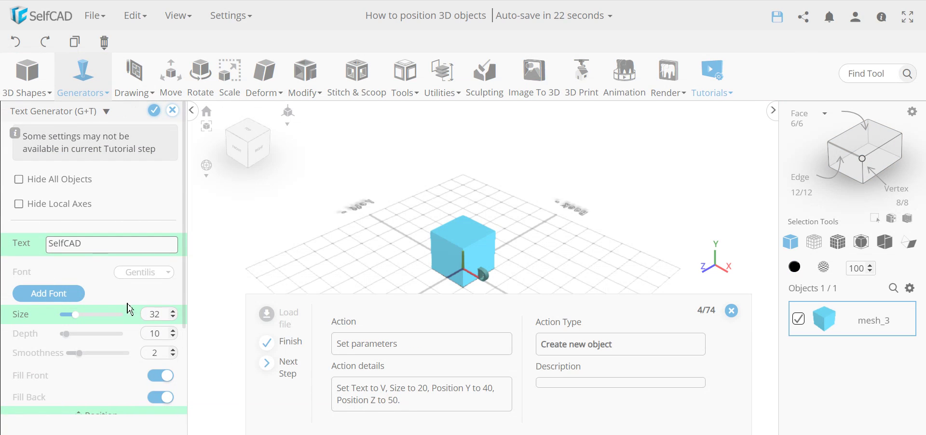
{"action": "double_click", "coordinate": [95, 251]}
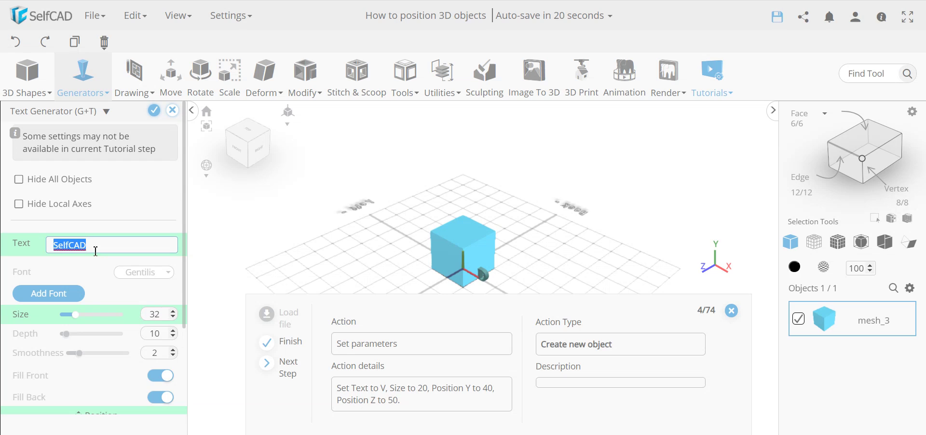
{"action": "left_click", "coordinate": [96, 252]}
{"action": "type", "text": "v"}
{"action": "left_click_drag", "start_coordinate": [103, 245], "coordinate": [29, 248]}
{"action": "left_click", "coordinate": [33, 258]}
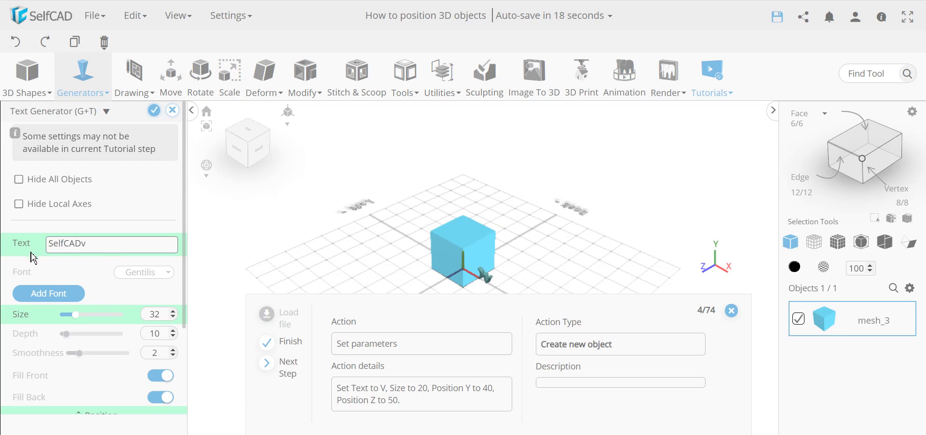
{"action": "double_click", "coordinate": [71, 244]}
{"action": "type", "text": "v"}
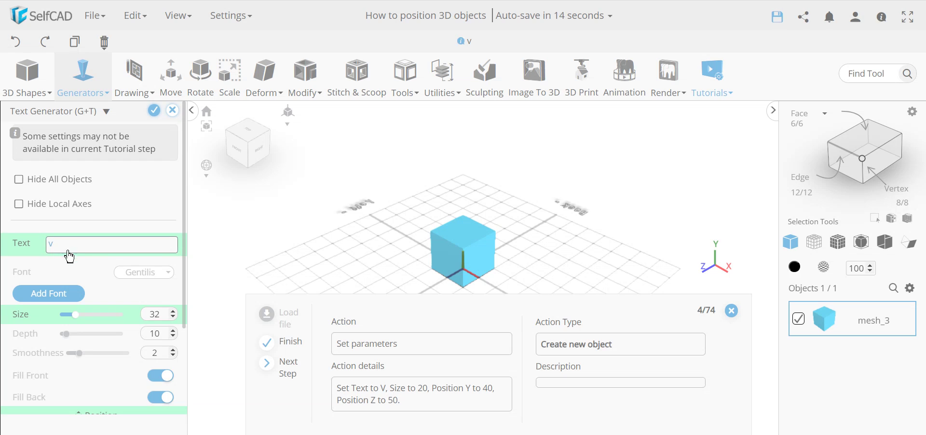
{"action": "double_click", "coordinate": [70, 248]}
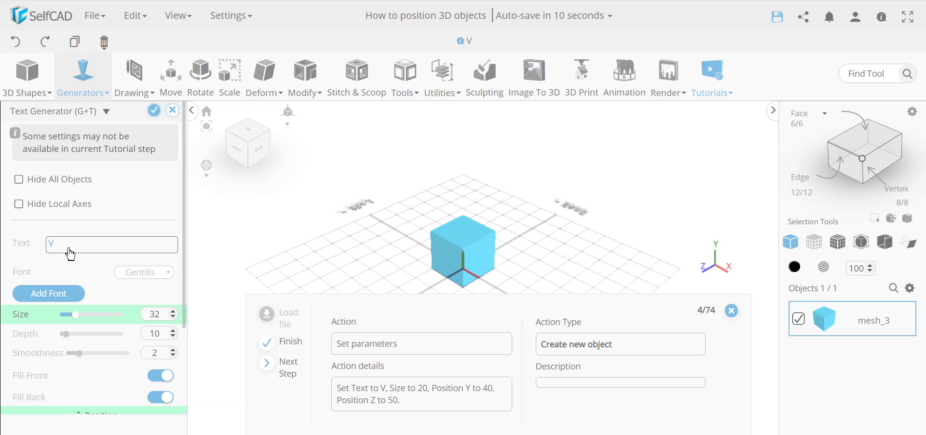
{"action": "double_click", "coordinate": [157, 316]}
{"action": "type", "text": "20"}
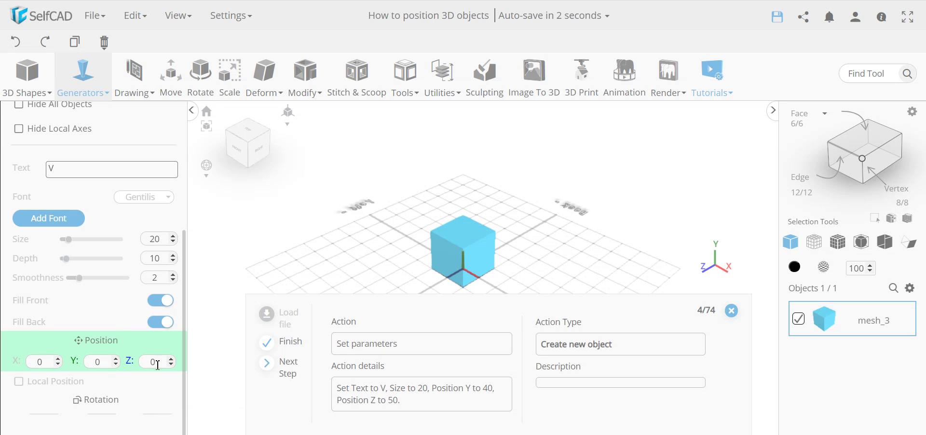
Examine the cube from several angles to relate its faces to the X, Y and Z axis directions
{"action": "left_click_drag", "start_coordinate": [361, 265], "coordinate": [376, 295]}
{"action": "scroll", "coordinate": [320, 268], "scroll_direction": "up", "scroll_amount": 3}
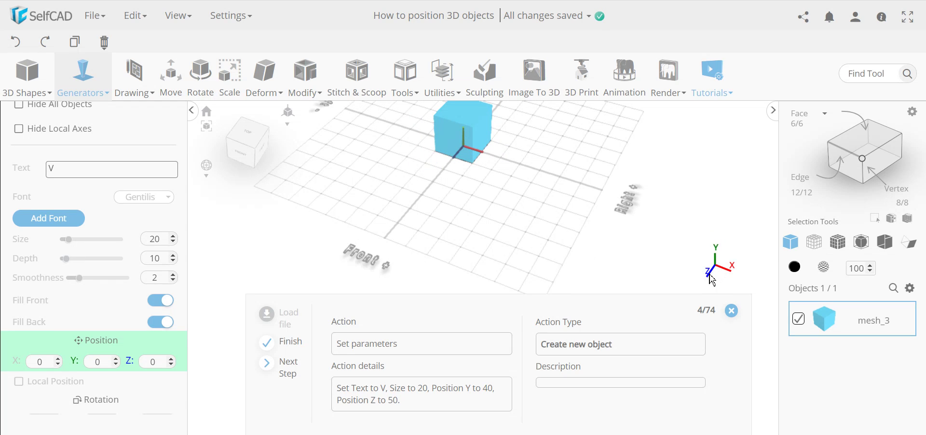
{"action": "scroll", "coordinate": [459, 200], "scroll_direction": "up", "scroll_amount": 2}
{"action": "scroll", "coordinate": [455, 177], "scroll_direction": "up", "scroll_amount": 2}
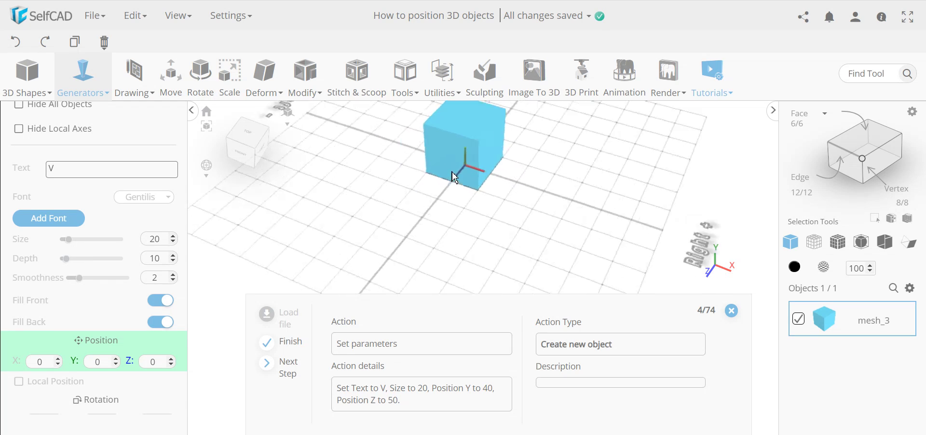
{"action": "scroll", "coordinate": [455, 177], "scroll_direction": "up", "scroll_amount": 2}
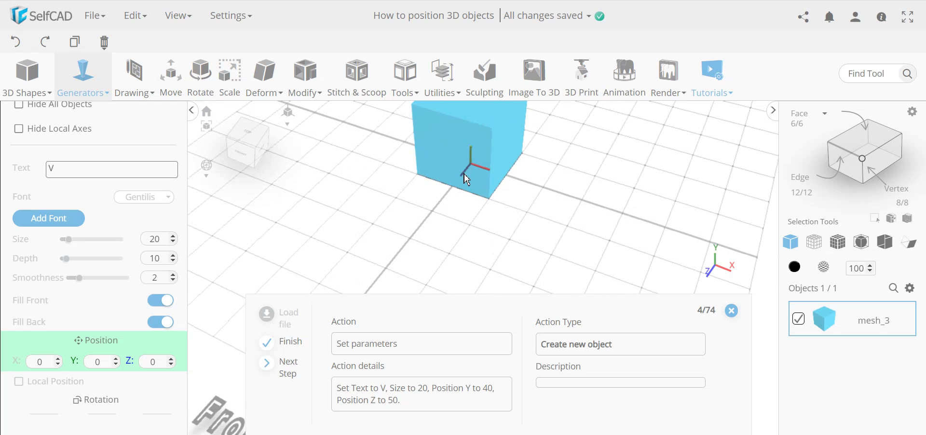
{"action": "scroll", "coordinate": [501, 191], "scroll_direction": "down", "scroll_amount": 4}
{"action": "right_click_drag", "start_coordinate": [502, 190], "coordinate": [500, 176]}
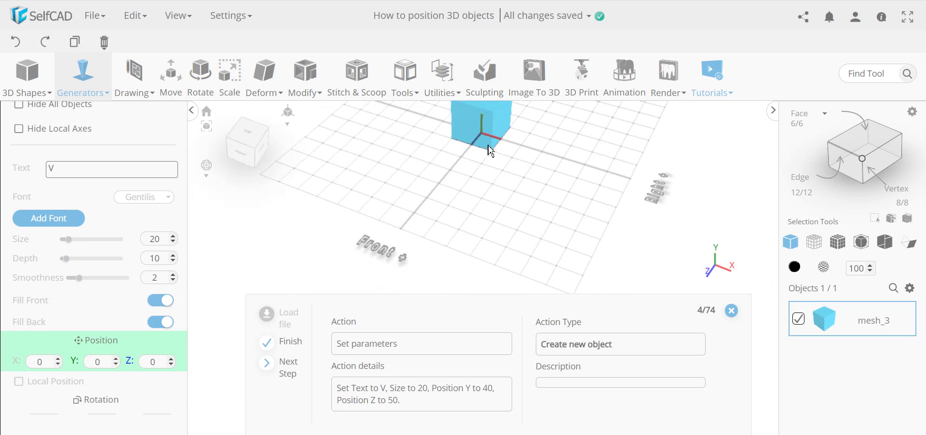
{"action": "left_click_drag", "start_coordinate": [512, 182], "coordinate": [442, 227]}
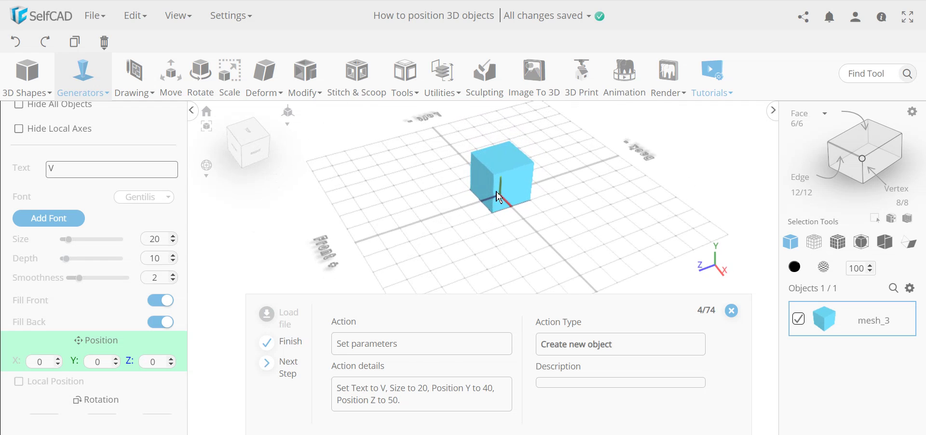
{"action": "left_click_drag", "start_coordinate": [563, 219], "coordinate": [525, 204]}
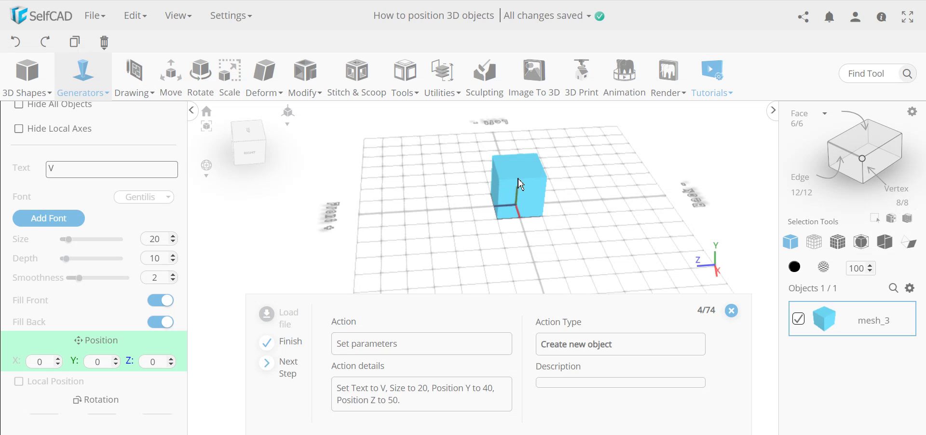
{"action": "mouse_move", "coordinate": [486, 197]}
{"action": "left_mouse_down"}
{"action": "mouse_move", "coordinate": [507, 202]}
{"action": "mouse_move", "coordinate": [499, 187]}
{"action": "left_mouse_up"}
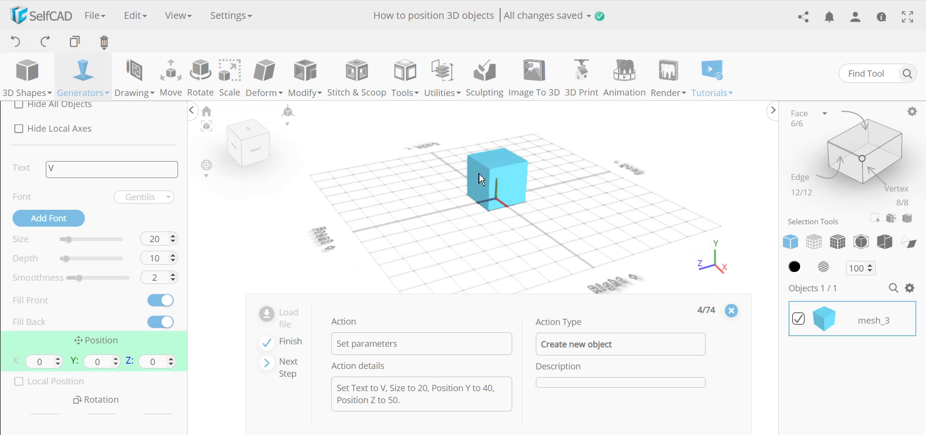
{"action": "left_click_drag", "start_coordinate": [482, 180], "coordinate": [522, 200]}
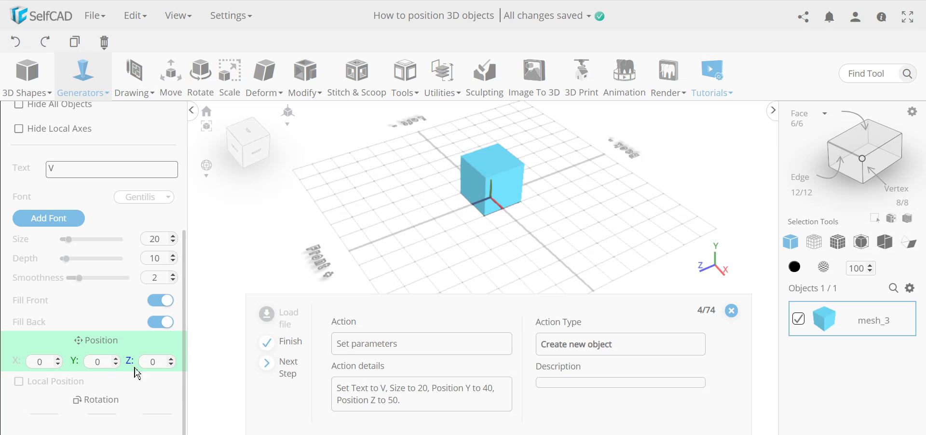
Set the V text's Z position to 50
{"action": "double_click", "coordinate": [160, 364]}
{"action": "type", "text": "50"}
{"action": "key", "text": "Return"}
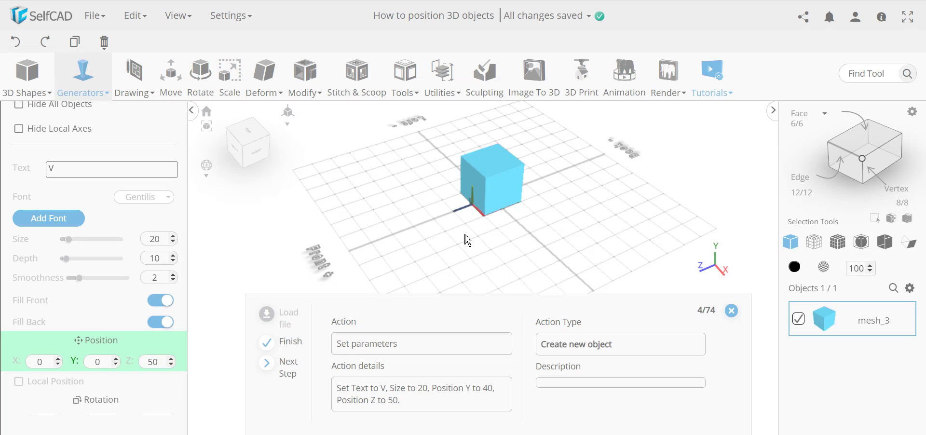
Inspect from several angles and close up how the V text sits against the cube's front face
{"action": "left_click_drag", "start_coordinate": [465, 238], "coordinate": [540, 199]}
{"action": "scroll", "coordinate": [482, 212], "scroll_direction": "up", "scroll_amount": 5}
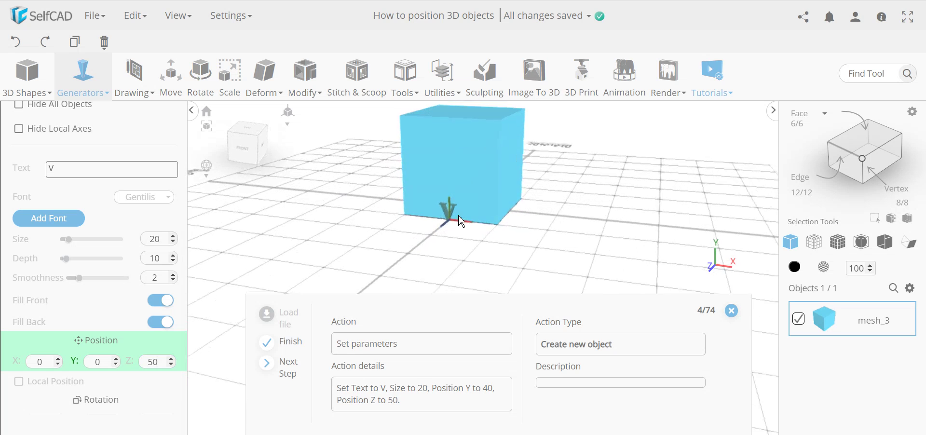
{"action": "scroll", "coordinate": [442, 225], "scroll_direction": "up", "scroll_amount": 3}
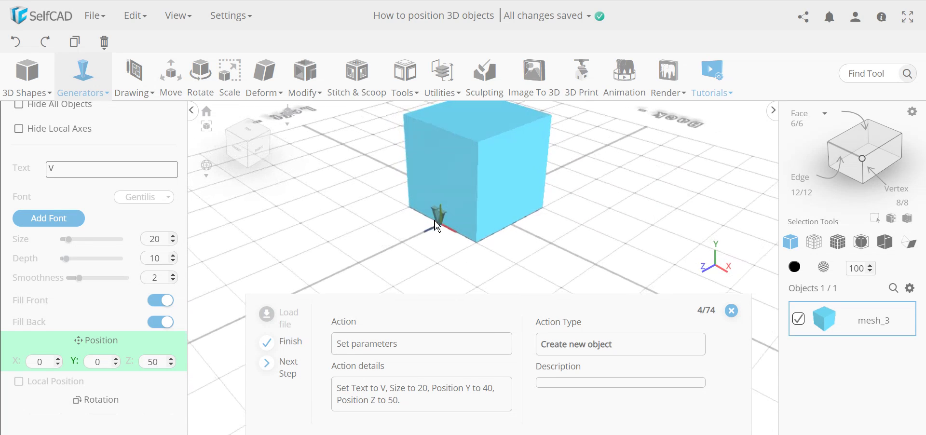
{"action": "scroll", "coordinate": [442, 224], "scroll_direction": "up", "scroll_amount": 5}
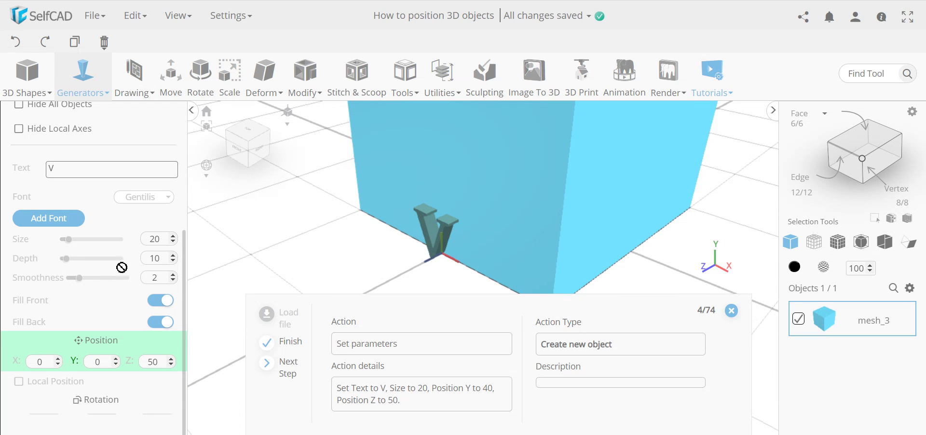
{"action": "left_click_drag", "start_coordinate": [437, 244], "coordinate": [573, 220]}
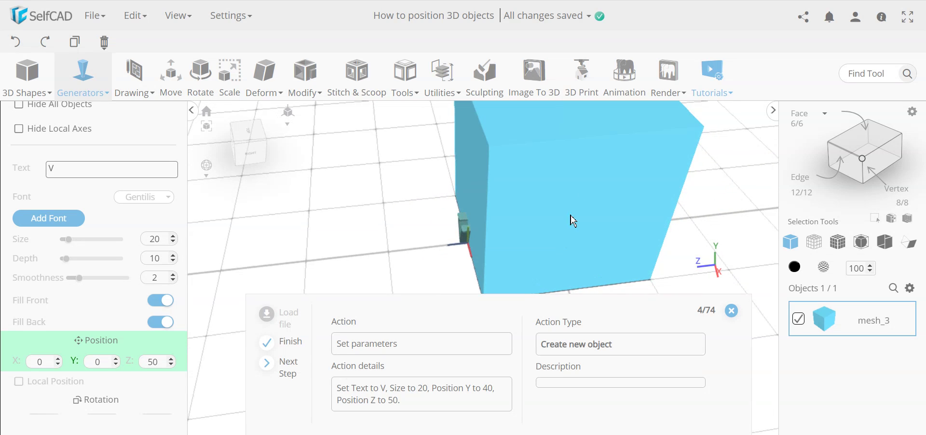
{"action": "left_click_drag", "start_coordinate": [589, 169], "coordinate": [475, 232]}
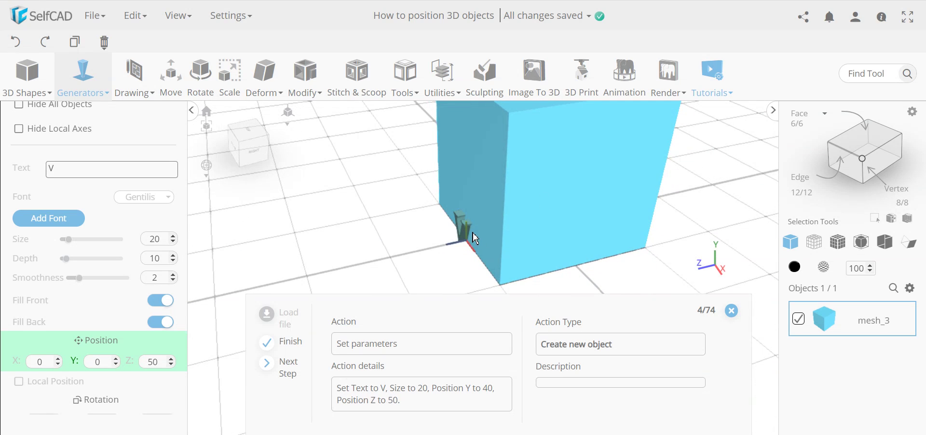
{"action": "left_click_drag", "start_coordinate": [470, 233], "coordinate": [485, 229]}
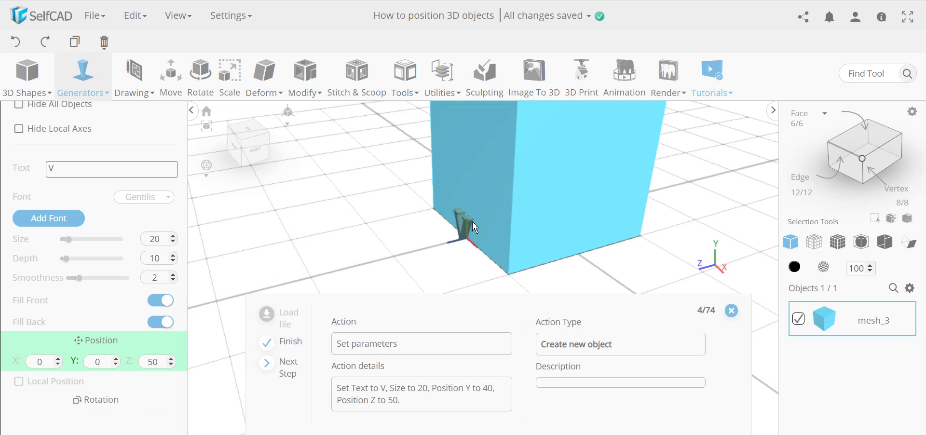
{"action": "left_click_drag", "start_coordinate": [448, 240], "coordinate": [473, 242]}
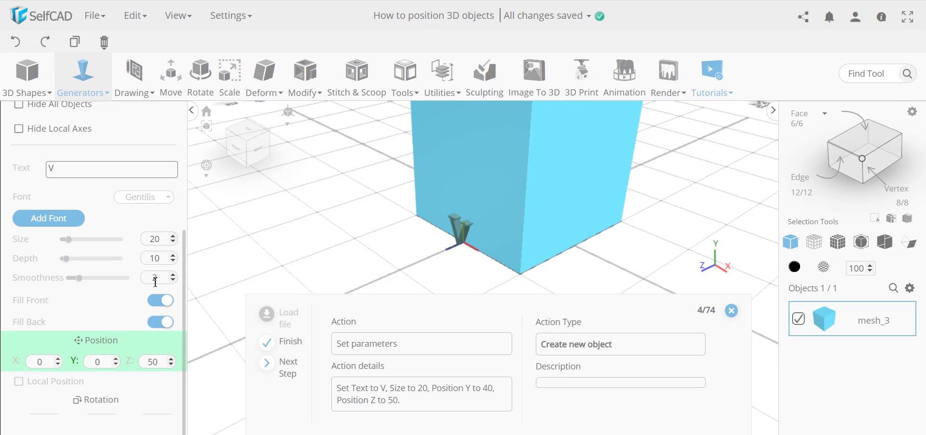
{"action": "left_click_drag", "start_coordinate": [545, 278], "coordinate": [488, 252]}
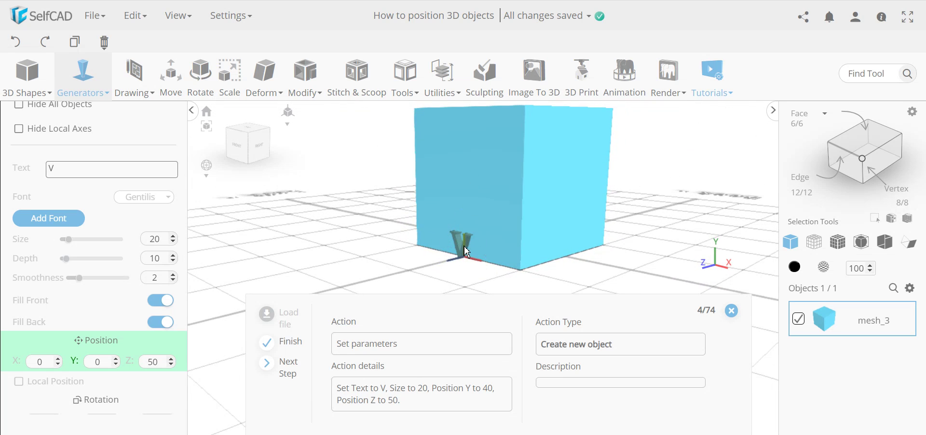
{"action": "left_click_drag", "start_coordinate": [461, 245], "coordinate": [475, 229]}
{"action": "scroll", "coordinate": [476, 231], "scroll_direction": "up", "scroll_amount": 3}
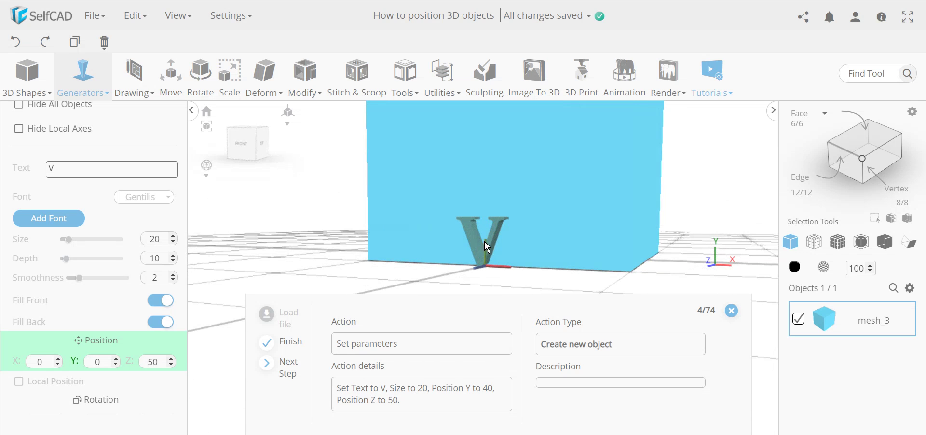
{"action": "left_click_drag", "start_coordinate": [550, 229], "coordinate": [504, 249]}
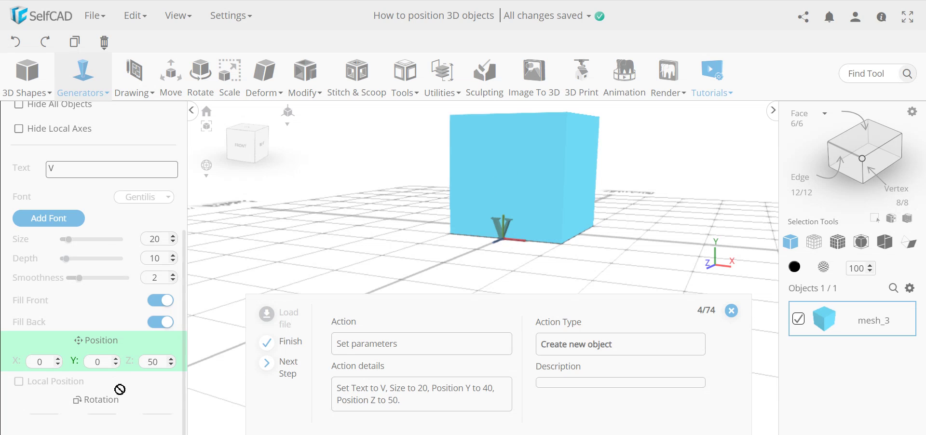
Raise the V text on the cube's front face by setting its Y position to 40
{"action": "double_click", "coordinate": [99, 362]}
{"action": "type", "text": "40"}
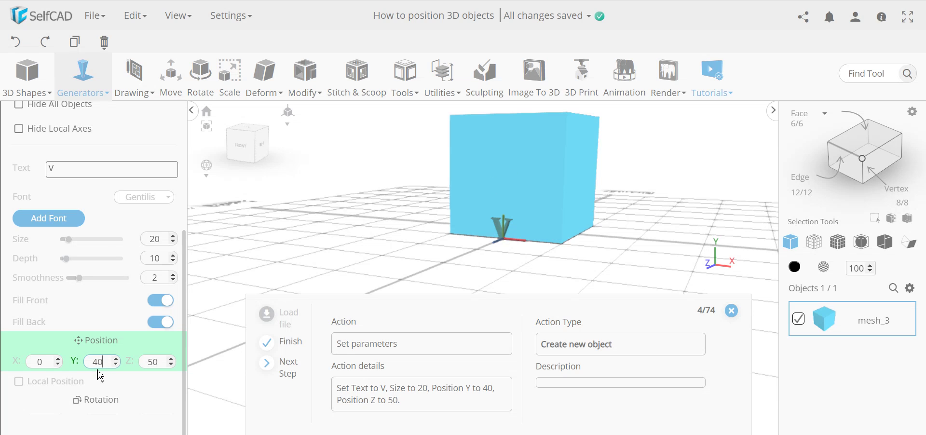
{"action": "key", "text": "Return"}
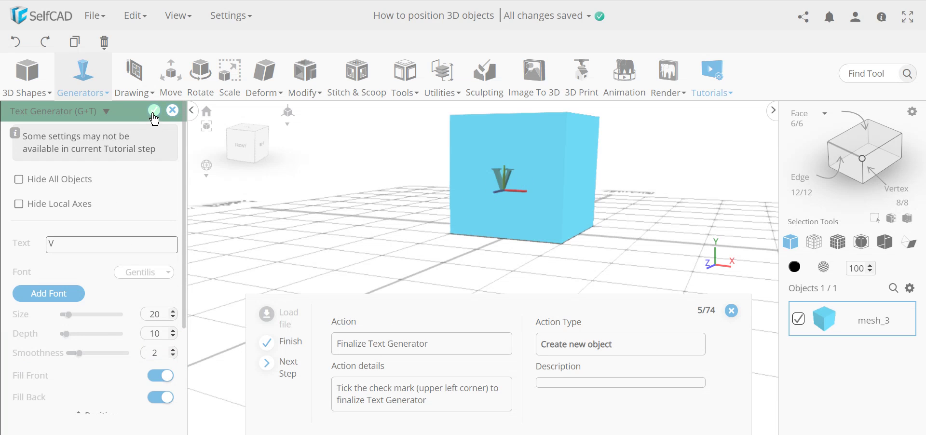
Finalize the V text and start a new generated text reading R with size 20
{"action": "left_click", "coordinate": [154, 116]}
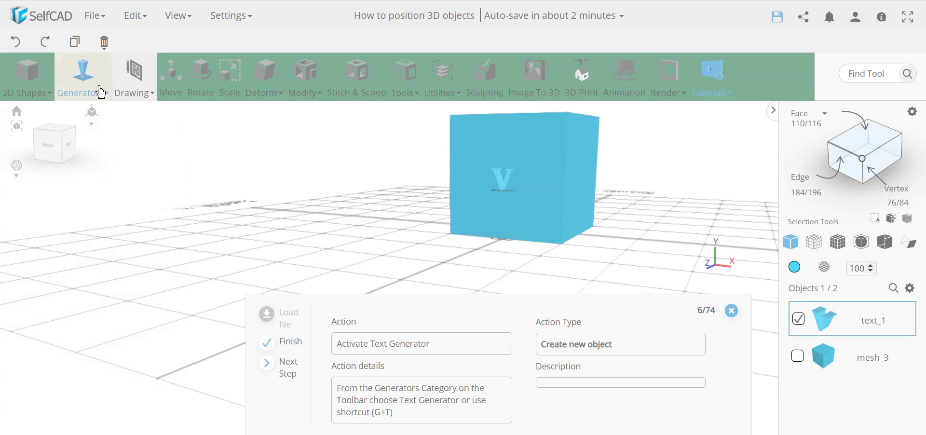
{"action": "left_click", "coordinate": [83, 80]}
{"action": "left_click", "coordinate": [112, 223]}
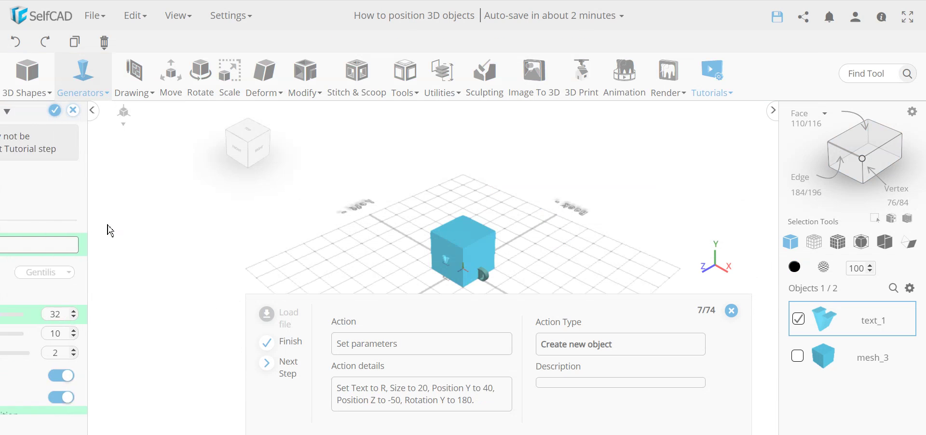
{"action": "double_click", "coordinate": [79, 245]}
{"action": "type", "text": "R"}
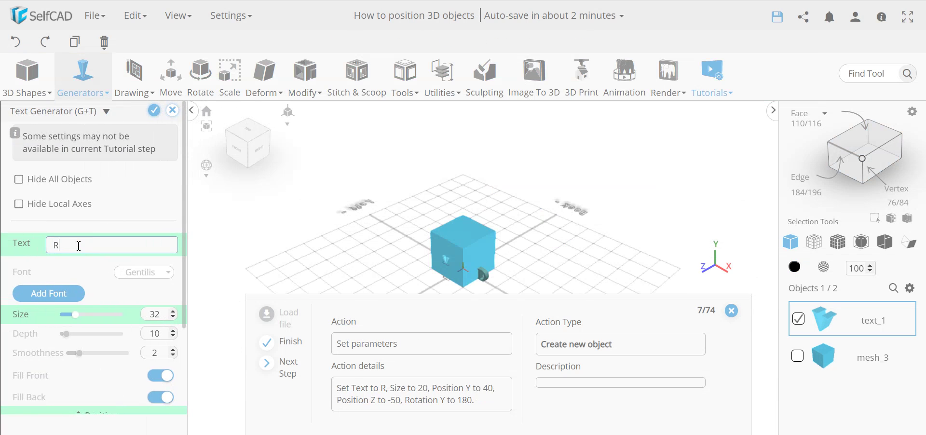
{"action": "double_click", "coordinate": [158, 314]}
{"action": "type", "text": "20"}
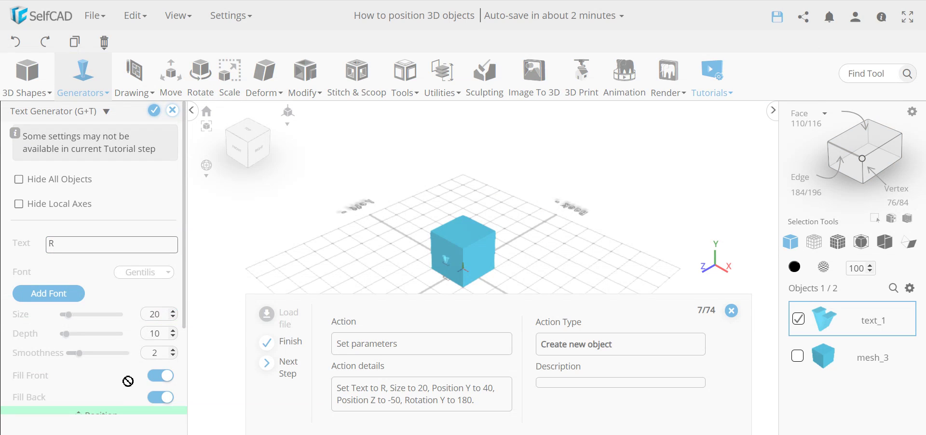
Position the R text at the cube's back face by setting its Y position to 40 and Z position to -50
{"action": "scroll", "coordinate": [137, 367], "scroll_direction": "down", "scroll_amount": 3}
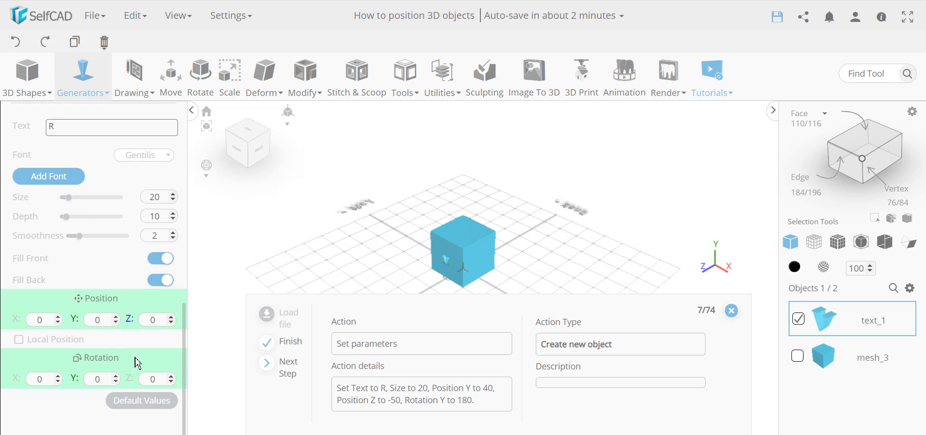
{"action": "double_click", "coordinate": [97, 322]}
{"action": "key", "text": "Return"}
{"action": "left_click_drag", "start_coordinate": [534, 262], "coordinate": [509, 260]}
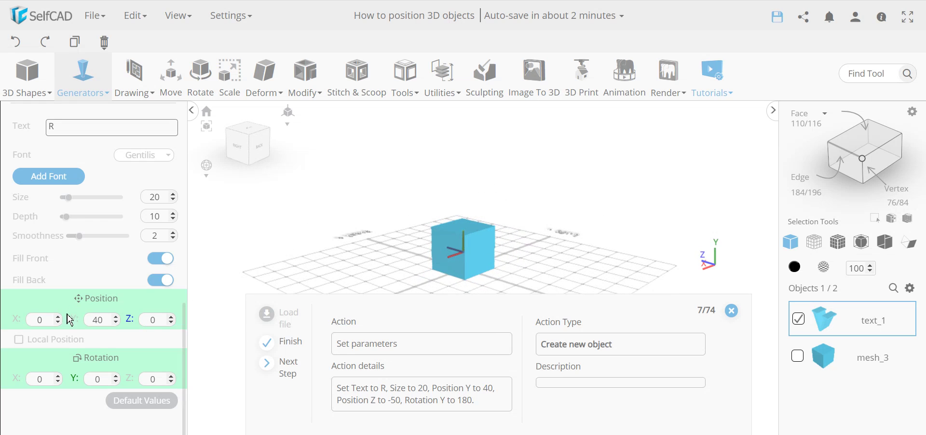
{"action": "left_click_drag", "start_coordinate": [364, 275], "coordinate": [407, 276]}
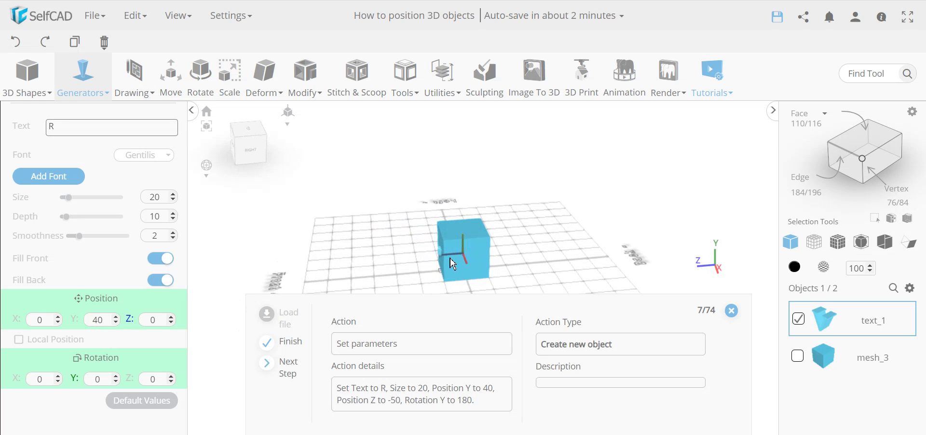
{"action": "mouse_move", "coordinate": [403, 279]}
{"action": "left_mouse_down"}
{"action": "mouse_move", "coordinate": [514, 262]}
{"action": "mouse_move", "coordinate": [481, 273]}
{"action": "mouse_move", "coordinate": [558, 283]}
{"action": "mouse_move", "coordinate": [506, 239]}
{"action": "mouse_move", "coordinate": [479, 259]}
{"action": "mouse_move", "coordinate": [572, 266]}
{"action": "mouse_move", "coordinate": [487, 252]}
{"action": "mouse_move", "coordinate": [417, 270]}
{"action": "left_mouse_up"}
{"action": "double_click", "coordinate": [152, 322]}
{"action": "type", "text": "-50"}
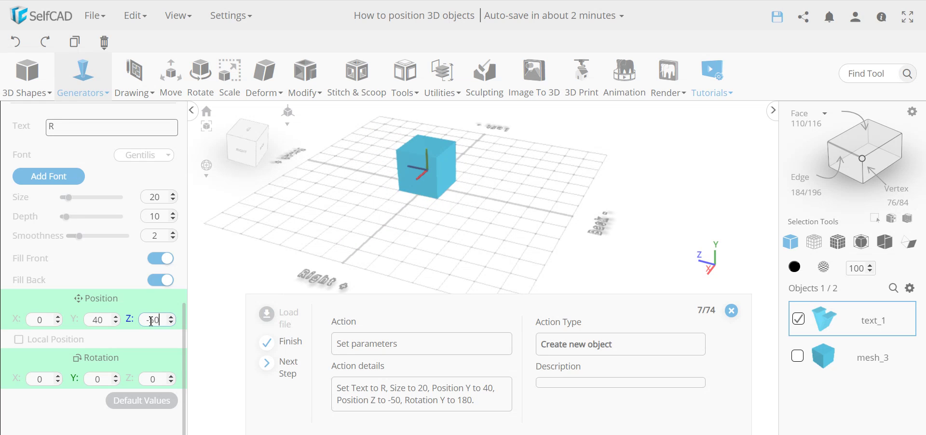
{"action": "key", "text": "Return"}
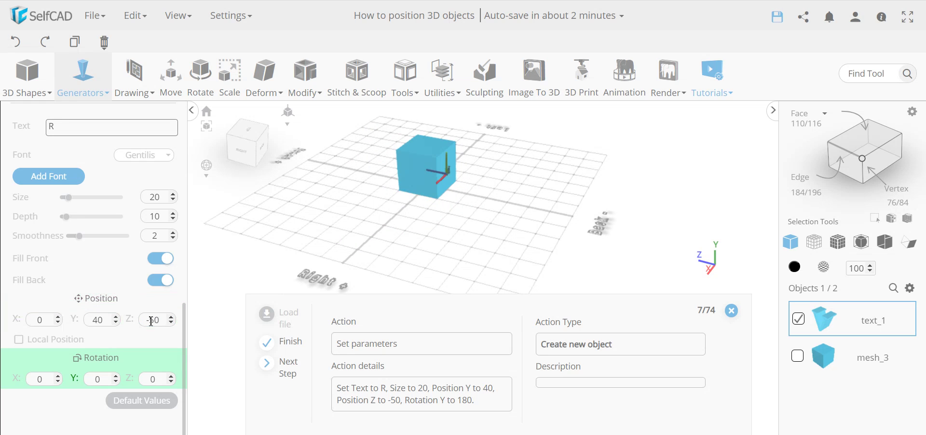
Examine the R text on the cube's back face from several angles, comparing its orientation with the V text and the axes
{"action": "left_click_drag", "start_coordinate": [459, 232], "coordinate": [469, 168]}
{"action": "scroll", "coordinate": [477, 171], "scroll_direction": "up", "scroll_amount": 3}
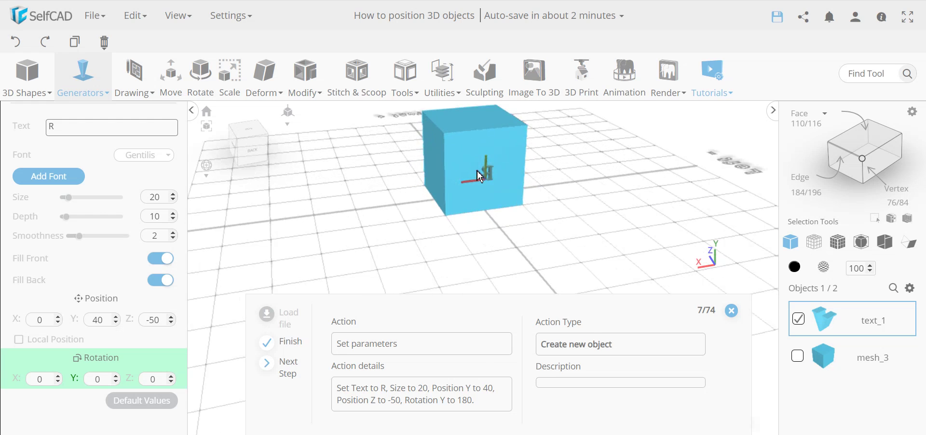
{"action": "scroll", "coordinate": [477, 171], "scroll_direction": "up", "scroll_amount": 2}
{"action": "left_click_drag", "start_coordinate": [487, 196], "coordinate": [521, 223]}
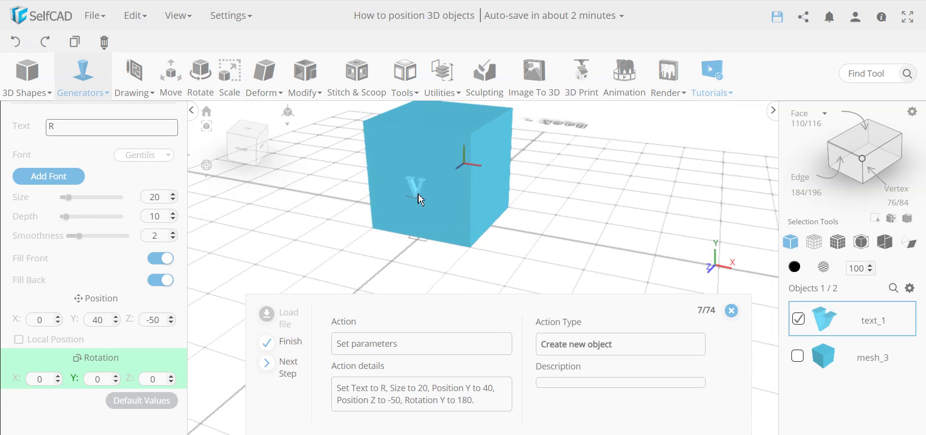
{"action": "left_click_drag", "start_coordinate": [517, 159], "coordinate": [472, 190]}
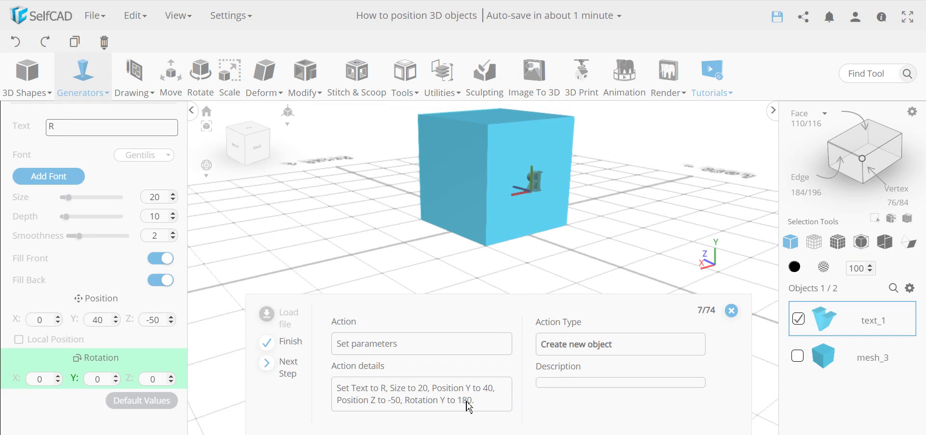
{"action": "left_click_drag", "start_coordinate": [587, 189], "coordinate": [543, 192]}
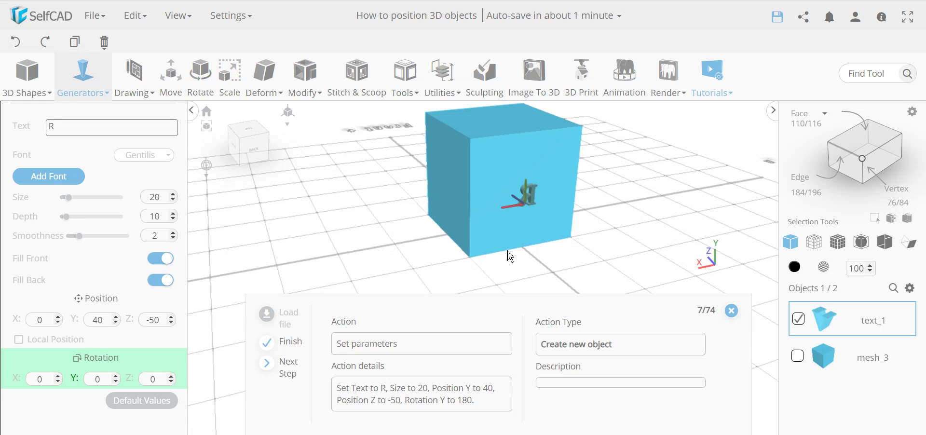
{"action": "left_click_drag", "start_coordinate": [421, 215], "coordinate": [516, 171]}
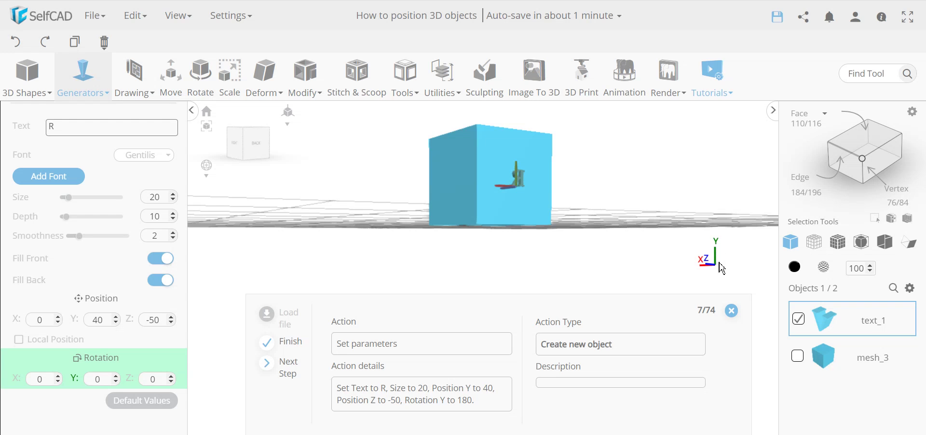
{"action": "left_click_drag", "start_coordinate": [685, 257], "coordinate": [632, 251]}
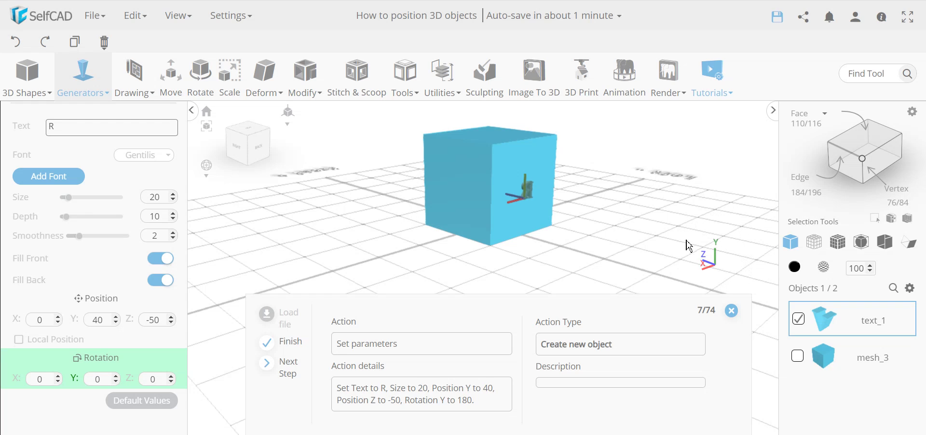
Set the R text's Y rotation to 180 and finalize the text
{"action": "double_click", "coordinate": [99, 379]}
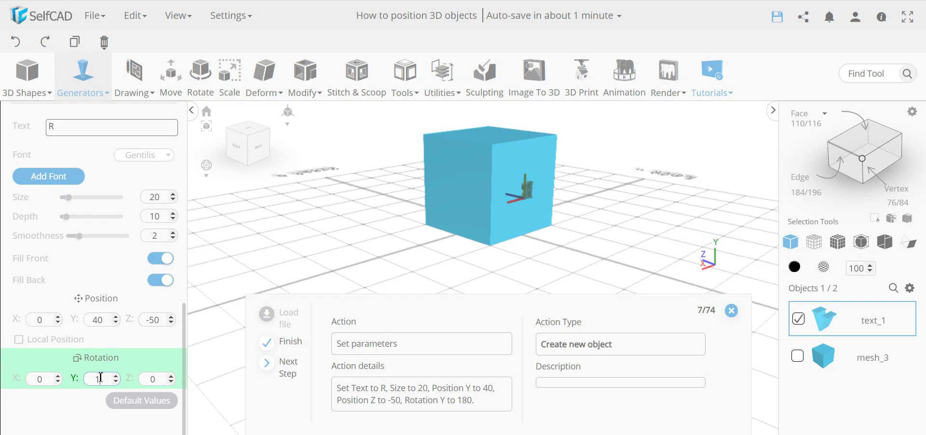
{"action": "left_click_drag", "start_coordinate": [516, 257], "coordinate": [436, 234]}
{"action": "left_click_drag", "start_coordinate": [419, 207], "coordinate": [176, 198]}
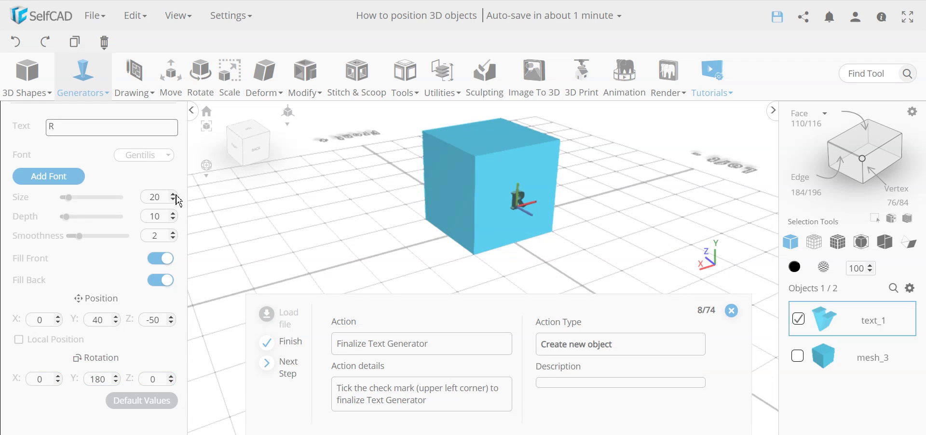
{"action": "scroll", "coordinate": [145, 180], "scroll_direction": "up", "scroll_amount": 3}
{"action": "left_click", "coordinate": [153, 120]}
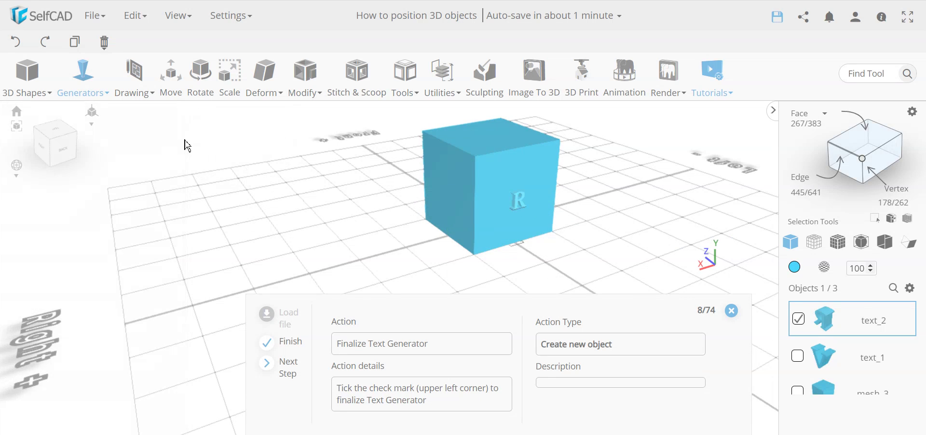
Start another generated text reading H with size 20
{"action": "left_click_drag", "start_coordinate": [606, 215], "coordinate": [314, 205]}
{"action": "left_click", "coordinate": [90, 91]}
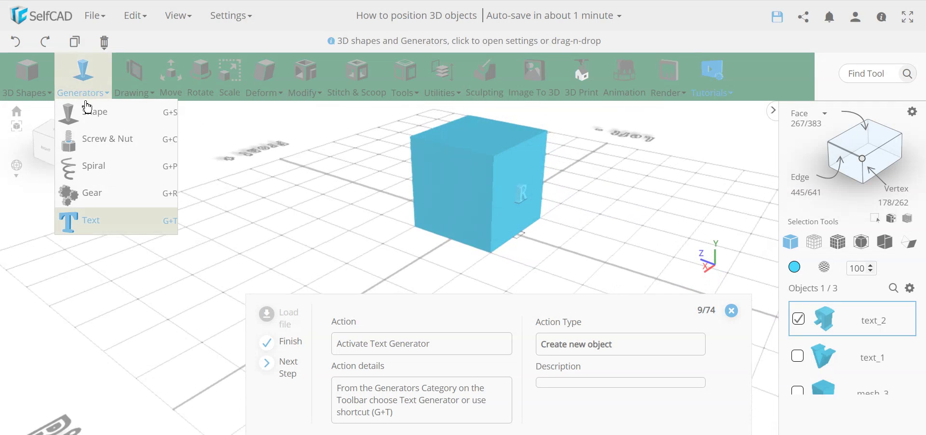
{"action": "left_click", "coordinate": [95, 231]}
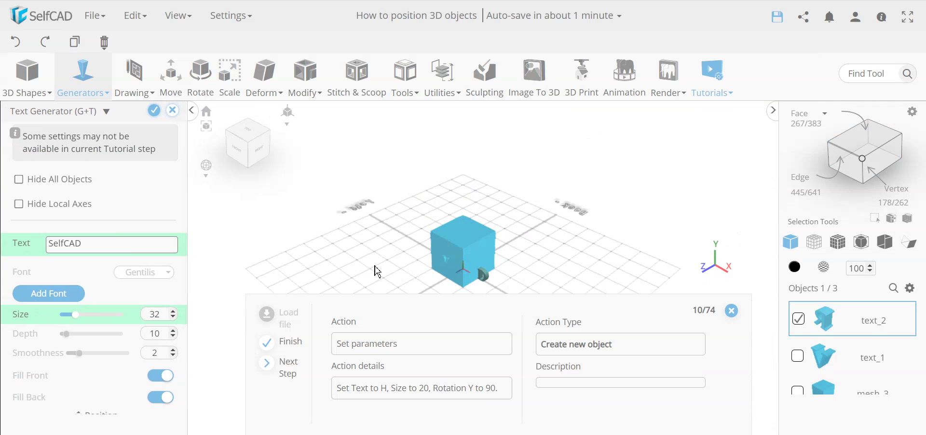
{"action": "double_click", "coordinate": [71, 246]}
{"action": "type", "text": "H"}
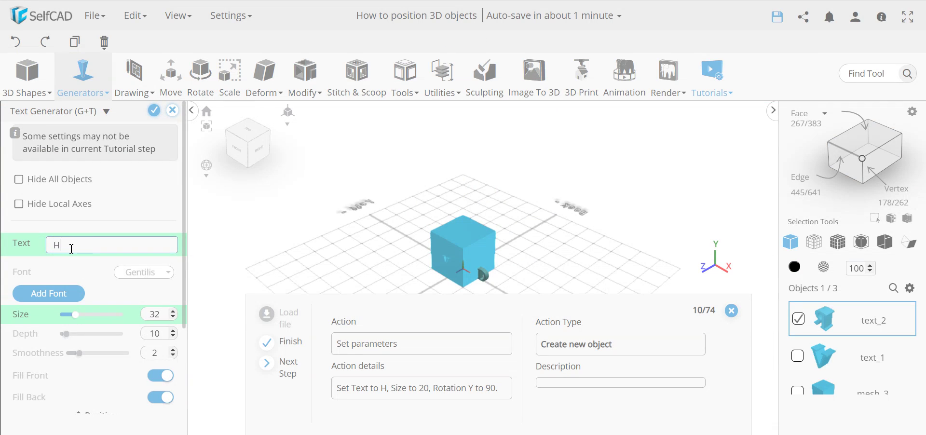
{"action": "double_click", "coordinate": [153, 314]}
{"action": "type", "text": "20"}
Set the H text's Y rotation to 90 so it faces the cube's right side, and finalize it
{"action": "scroll", "coordinate": [117, 381], "scroll_direction": "down", "scroll_amount": 3}
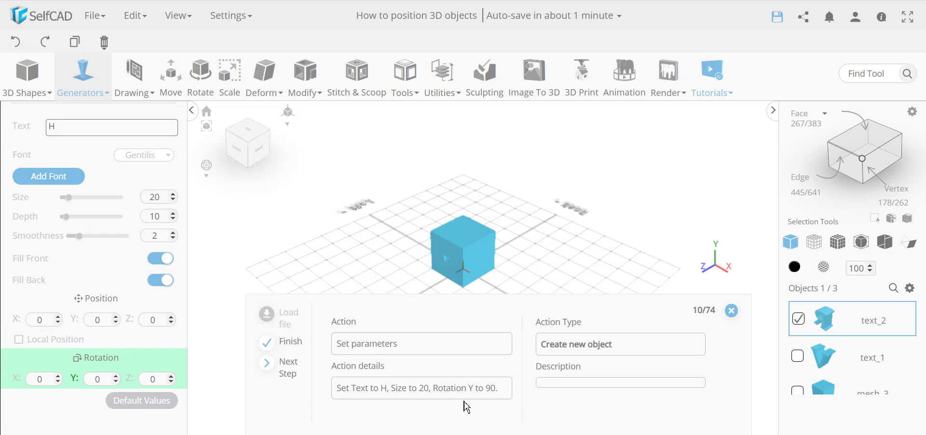
{"action": "double_click", "coordinate": [108, 383]}
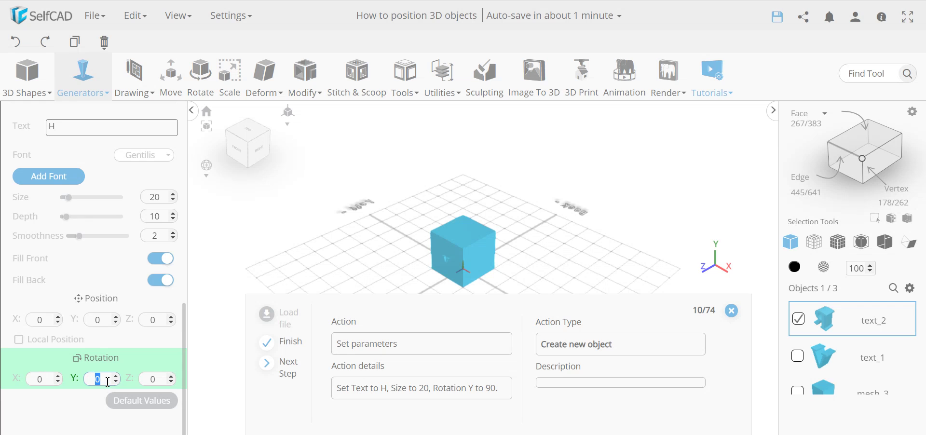
{"action": "key", "text": "Return"}
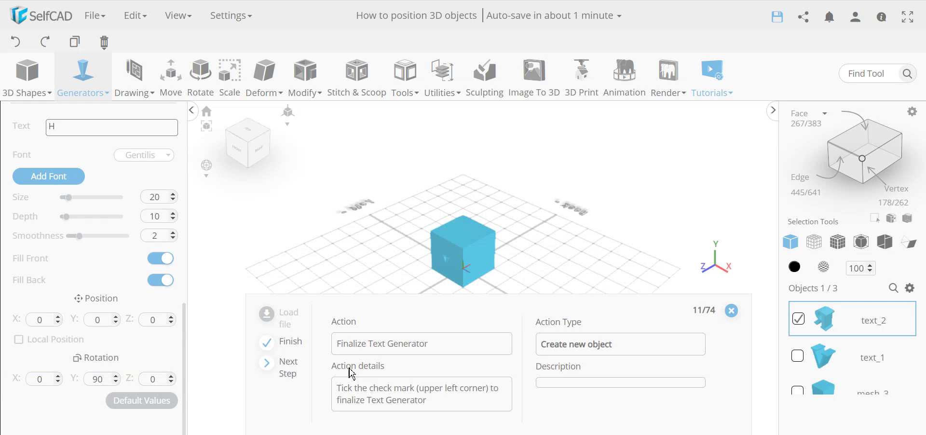
{"action": "right_click_drag", "start_coordinate": [456, 276], "coordinate": [490, 257]}
{"action": "right_click_drag", "start_coordinate": [448, 284], "coordinate": [456, 230]}
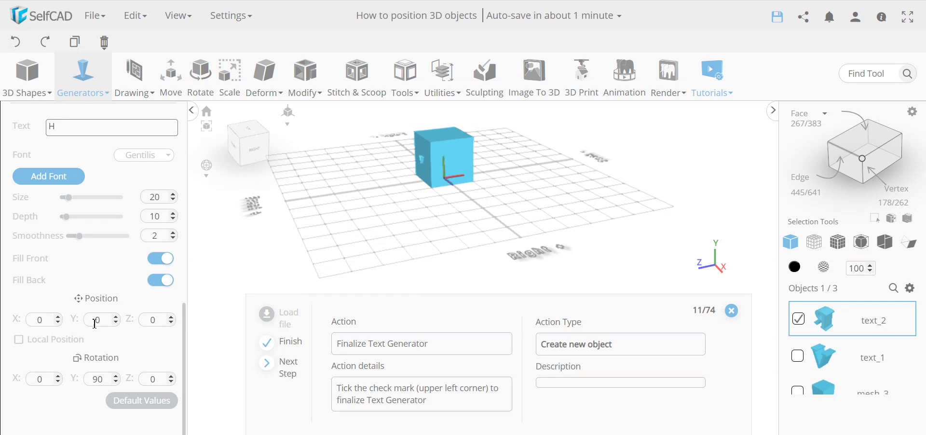
{"action": "scroll", "coordinate": [111, 316], "scroll_direction": "up", "scroll_amount": 3}
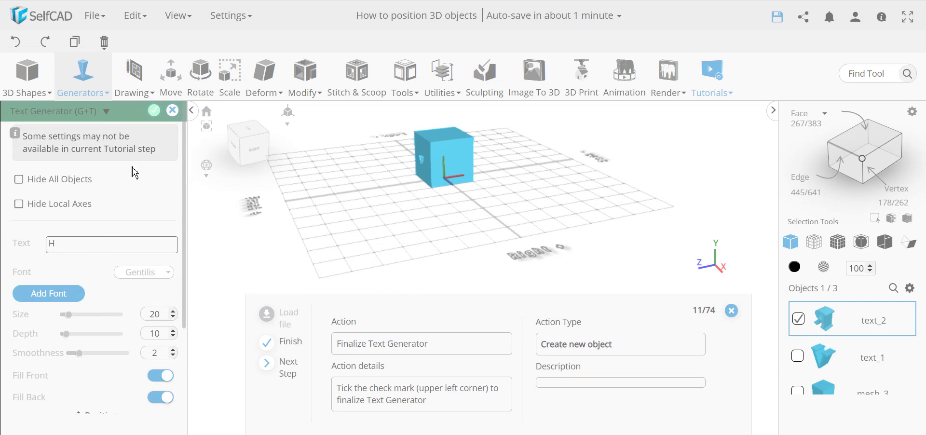
{"action": "left_click", "coordinate": [154, 111]}
Inspect from below and above where the H text sits relative to the cube
{"action": "mouse_move", "coordinate": [458, 227]}
{"action": "right_mouse_down"}
{"action": "mouse_move", "coordinate": [458, 207]}
{"action": "mouse_move", "coordinate": [462, 236]}
{"action": "mouse_move", "coordinate": [443, 228]}
{"action": "right_mouse_up"}
{"action": "scroll", "coordinate": [444, 228], "scroll_direction": "up", "scroll_amount": 5}
{"action": "scroll", "coordinate": [443, 222], "scroll_direction": "up", "scroll_amount": 3}
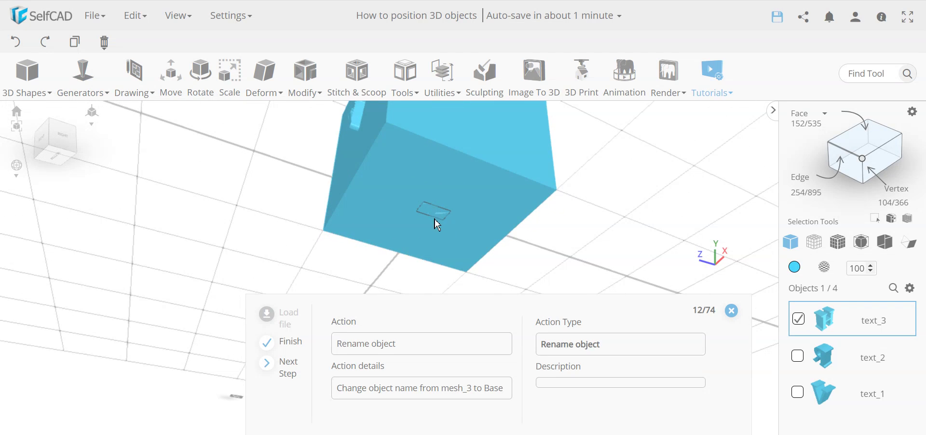
{"action": "scroll", "coordinate": [504, 201], "scroll_direction": "down", "scroll_amount": 5}
{"action": "right_click_drag", "start_coordinate": [505, 201], "coordinate": [585, 218]}
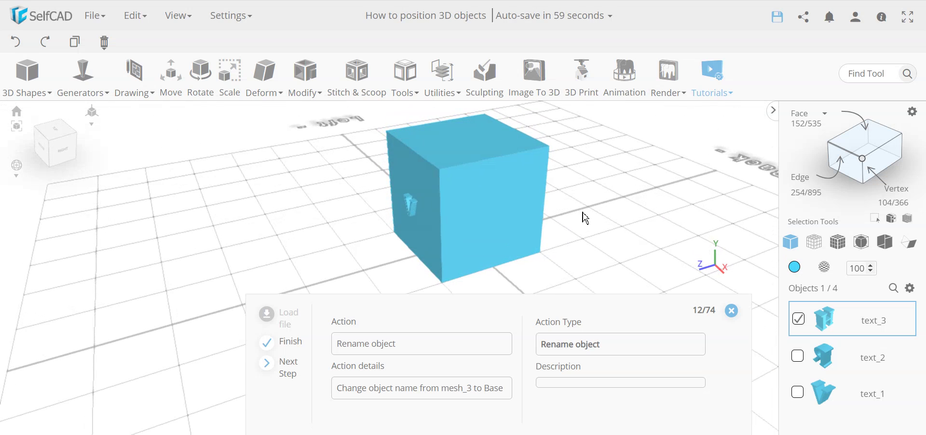
{"action": "scroll", "coordinate": [584, 218], "scroll_direction": "down", "scroll_amount": 2}
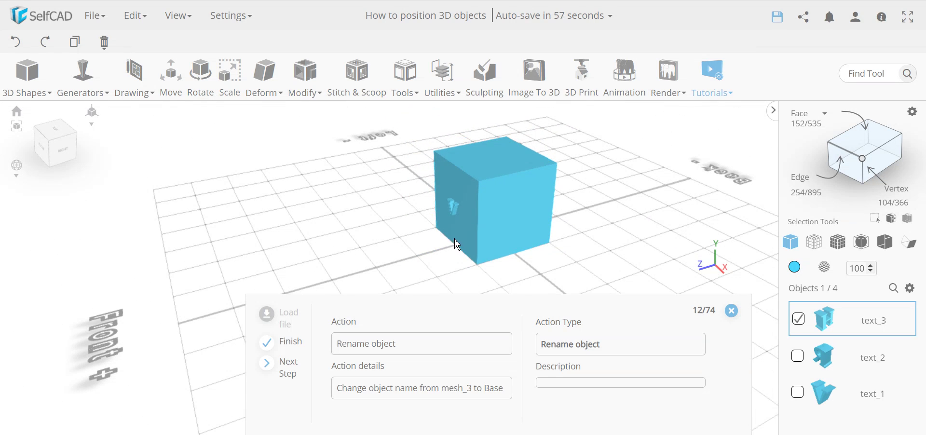
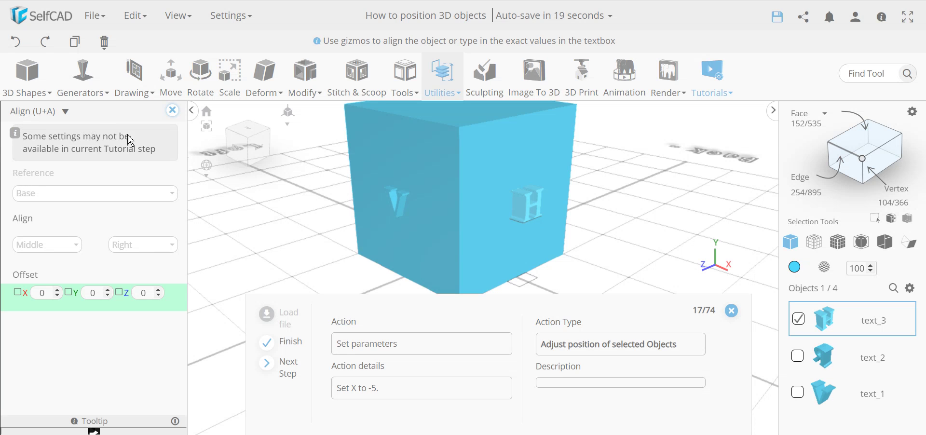
Set the X offset of the H text's alignment to the Base cube's right face to -5
{"action": "mouse_move", "coordinate": [508, 227]}
{"action": "right_mouse_down"}
{"action": "mouse_move", "coordinate": [570, 215]}
{"action": "mouse_move", "coordinate": [533, 219]}
{"action": "mouse_move", "coordinate": [529, 233]}
{"action": "mouse_move", "coordinate": [544, 228]}
{"action": "mouse_move", "coordinate": [511, 213]}
{"action": "mouse_move", "coordinate": [505, 224]}
{"action": "mouse_move", "coordinate": [517, 223]}
{"action": "right_mouse_up"}
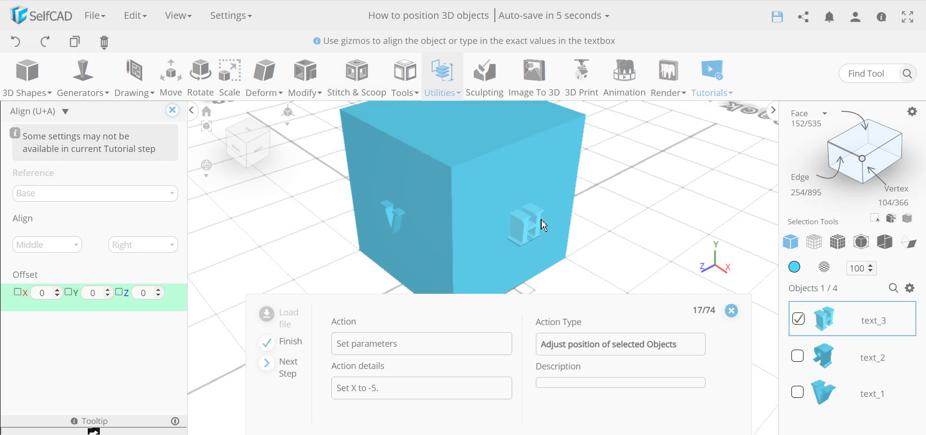
{"action": "scroll", "coordinate": [521, 196], "scroll_direction": "down", "scroll_amount": 8}
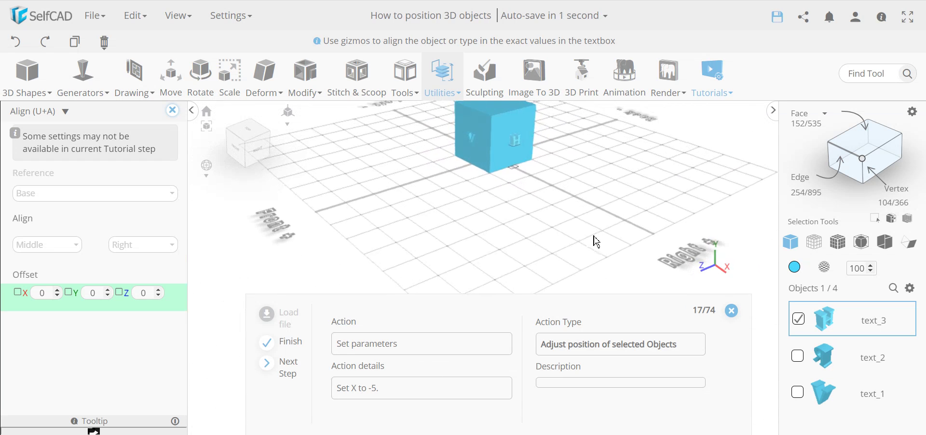
{"action": "left_click_drag", "start_coordinate": [420, 186], "coordinate": [428, 252]}
{"action": "left_click_drag", "start_coordinate": [554, 227], "coordinate": [439, 210]}
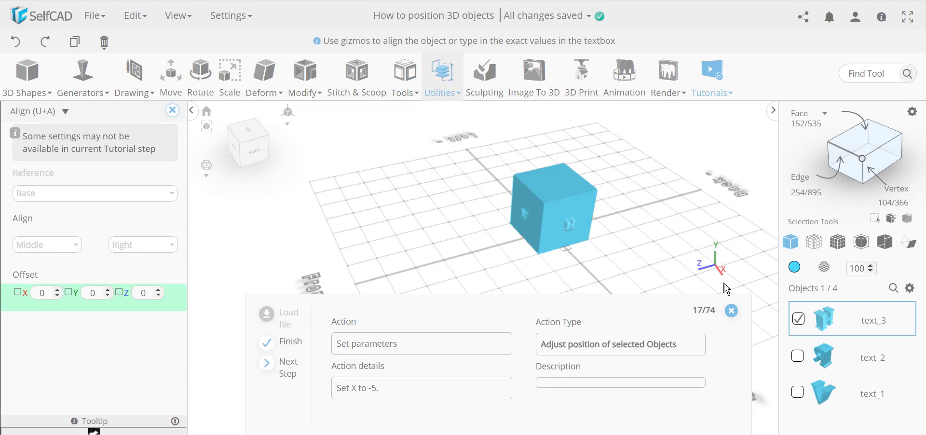
{"action": "double_click", "coordinate": [49, 295]}
{"action": "type", "text": "-5"}
{"action": "key", "text": "Return"}
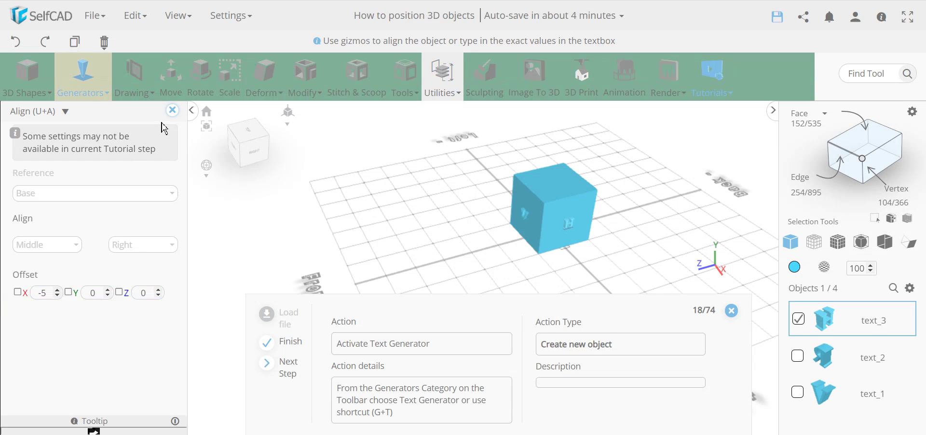
{"action": "left_click", "coordinate": [172, 110]}
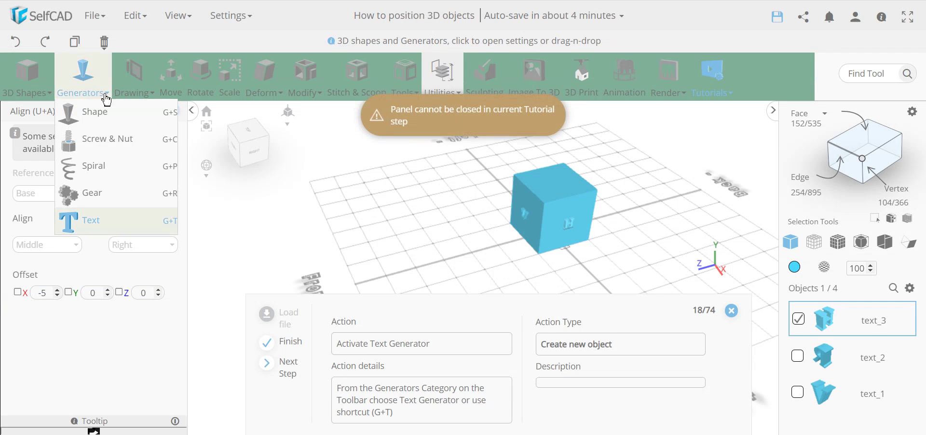
Start another generated text reading P with size 20
{"action": "mouse_move", "coordinate": [88, 83]}
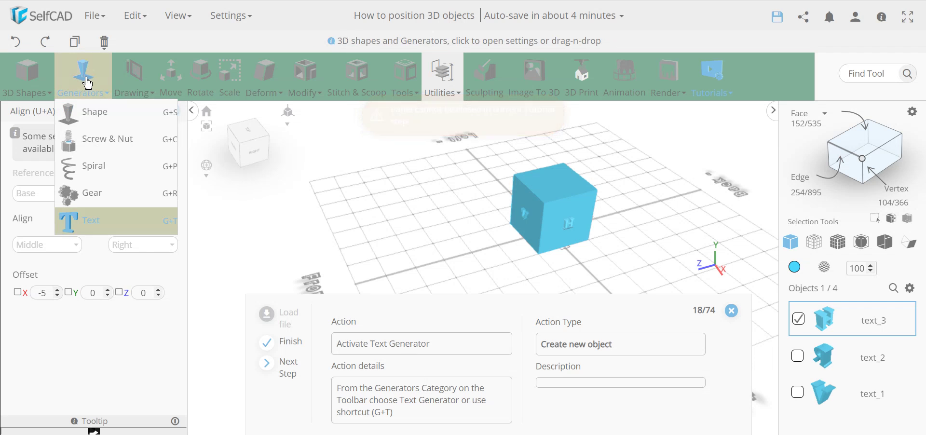
{"action": "left_click", "coordinate": [99, 225]}
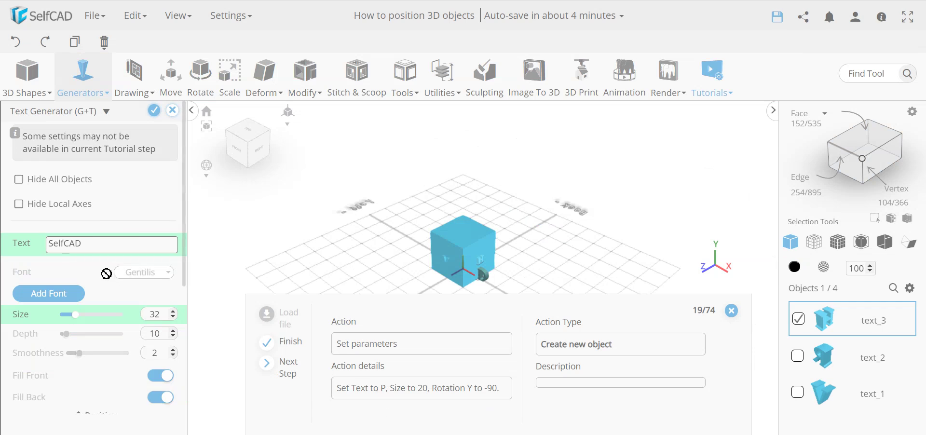
{"action": "double_click", "coordinate": [90, 249]}
{"action": "type", "text": "P"}
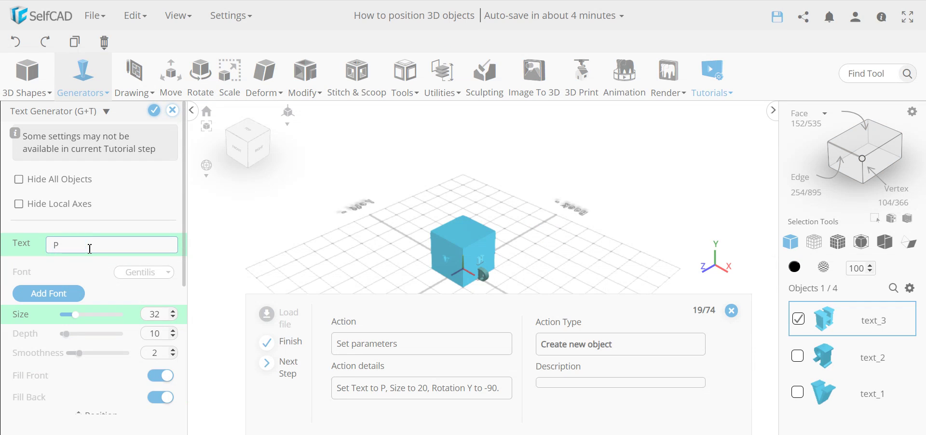
{"action": "double_click", "coordinate": [153, 313]}
{"action": "type", "text": "20"}
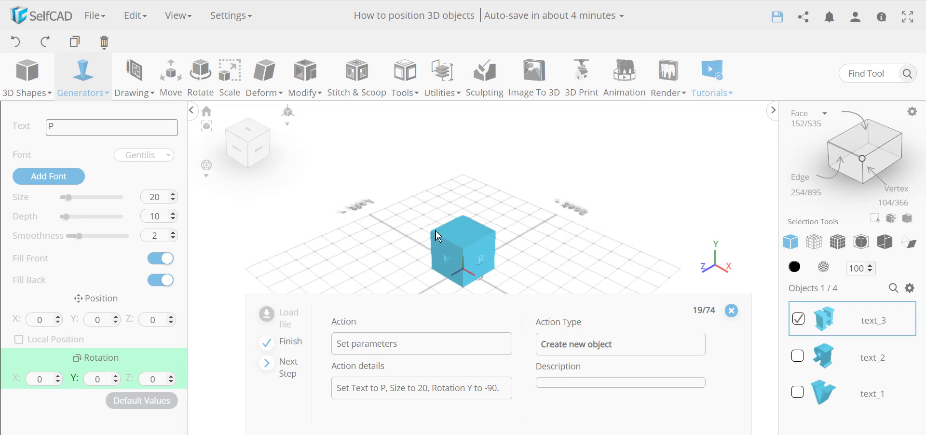
Set the P text's Y rotation to -90 so it faces the cube's left side, and finalize it
{"action": "right_click_drag", "start_coordinate": [541, 252], "coordinate": [420, 256]}
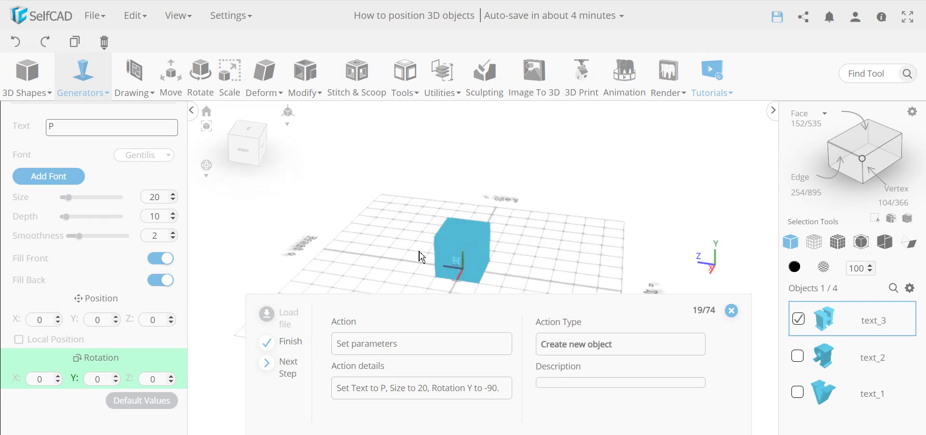
{"action": "double_click", "coordinate": [101, 384]}
{"action": "type", "text": "-90"}
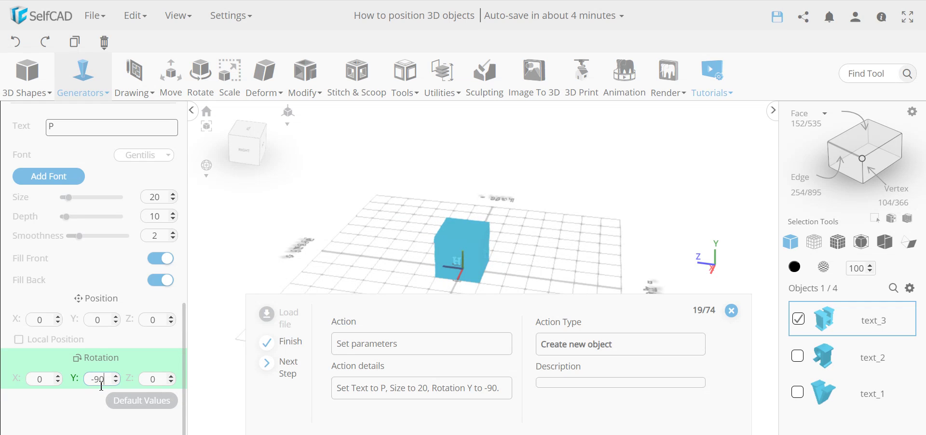
{"action": "key", "text": "Return"}
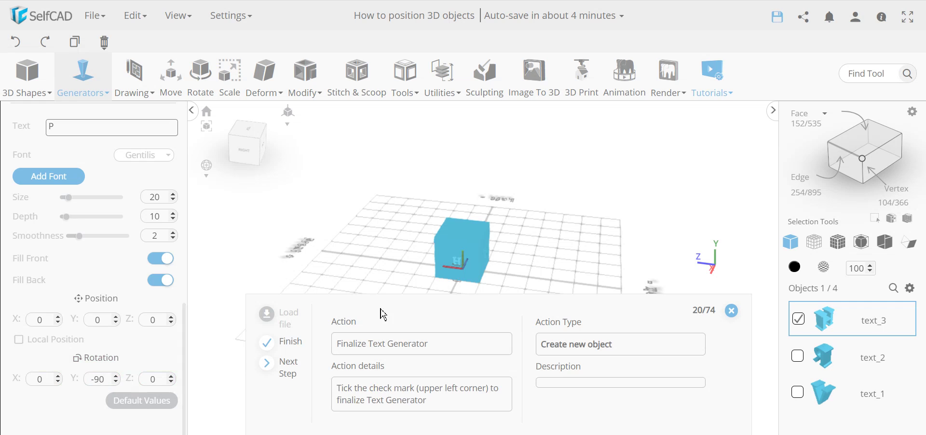
{"action": "left_click_drag", "start_coordinate": [503, 243], "coordinate": [111, 370]}
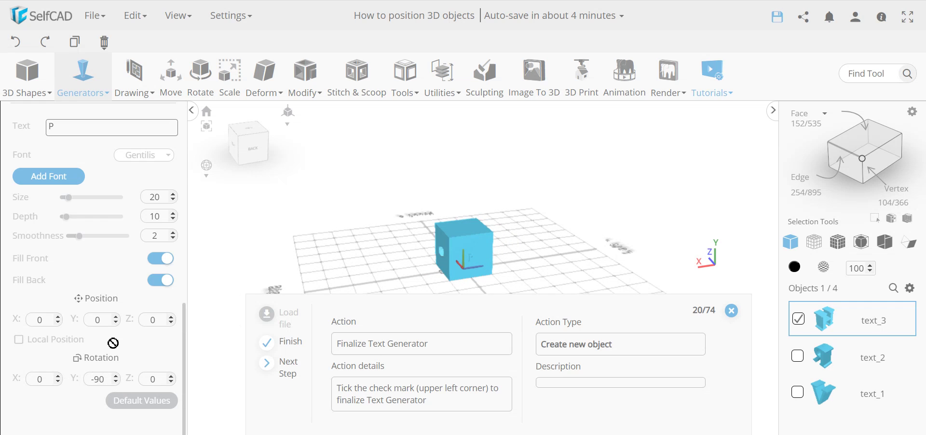
{"action": "scroll", "coordinate": [150, 160], "scroll_direction": "up", "scroll_amount": 3}
{"action": "left_click", "coordinate": [154, 112]}
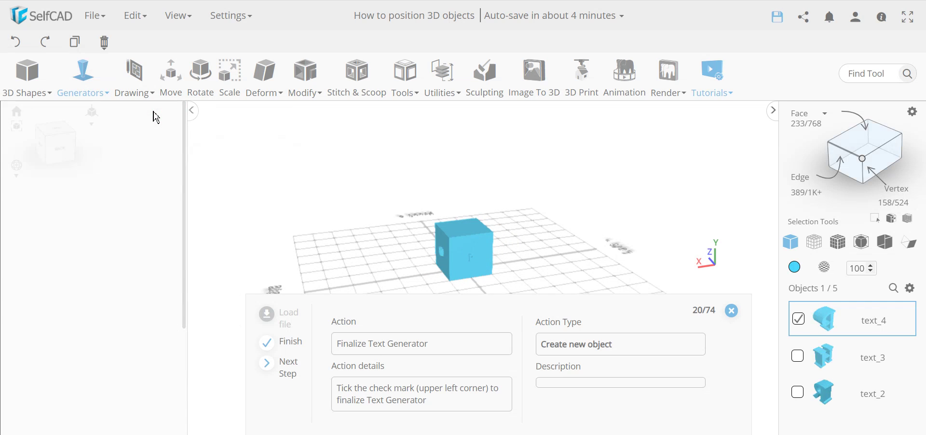
Align the P text to the Base cube's Middle and Left with an X offset of 5, and close Align
{"action": "left_click", "coordinate": [438, 87]}
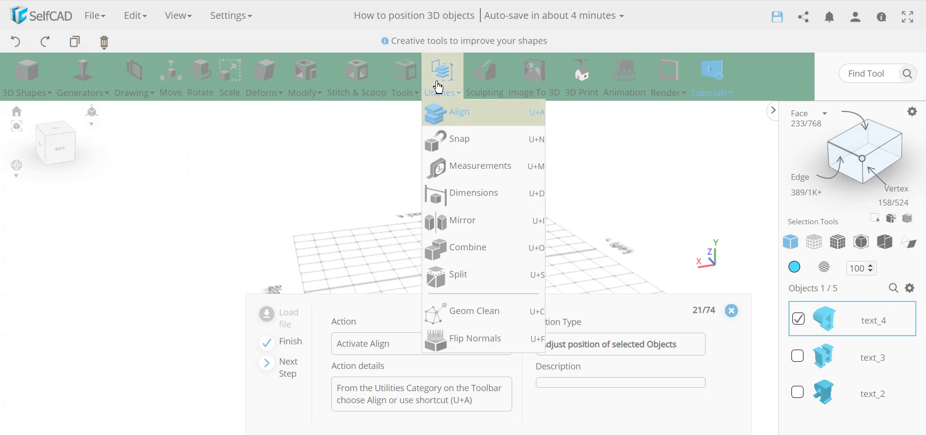
{"action": "left_click", "coordinate": [466, 121]}
{"action": "left_click", "coordinate": [86, 202]}
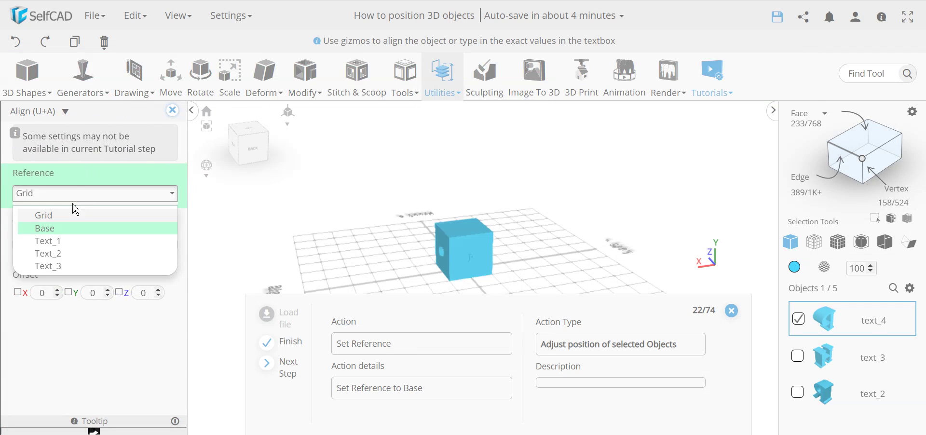
{"action": "left_click", "coordinate": [62, 230]}
{"action": "left_click", "coordinate": [58, 248]}
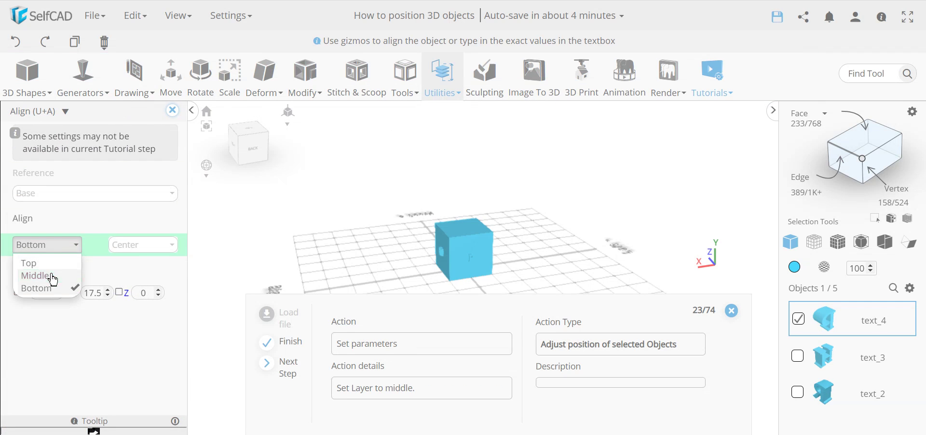
{"action": "left_click", "coordinate": [37, 275]}
{"action": "left_click", "coordinate": [141, 247]}
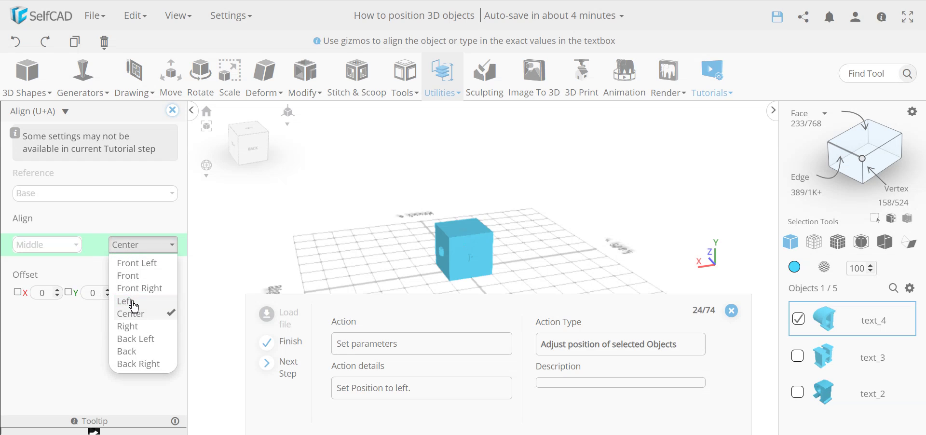
{"action": "left_click", "coordinate": [128, 301]}
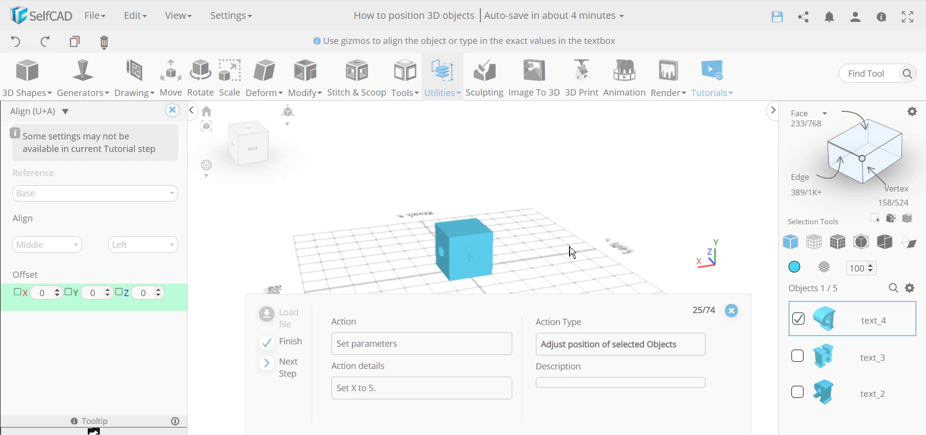
{"action": "double_click", "coordinate": [45, 293]}
{"action": "left_click", "coordinate": [174, 112]}
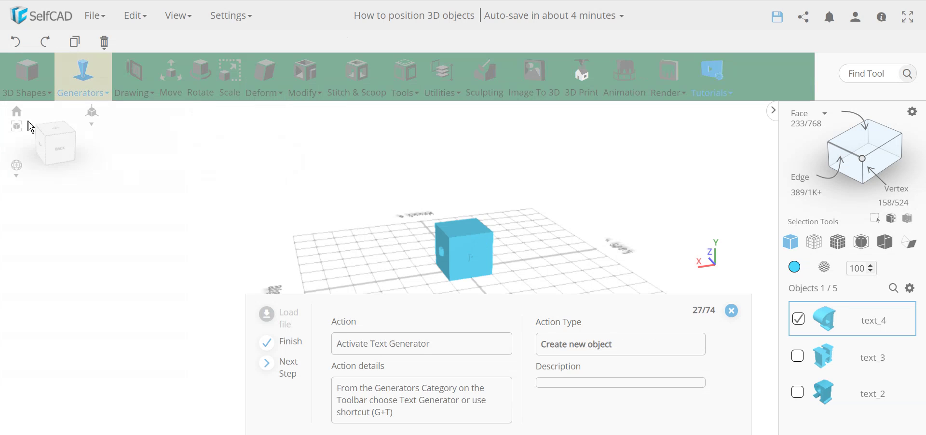
Start another generated text reading a capital letter O
{"action": "left_click", "coordinate": [72, 79]}
{"action": "left_click", "coordinate": [99, 232]}
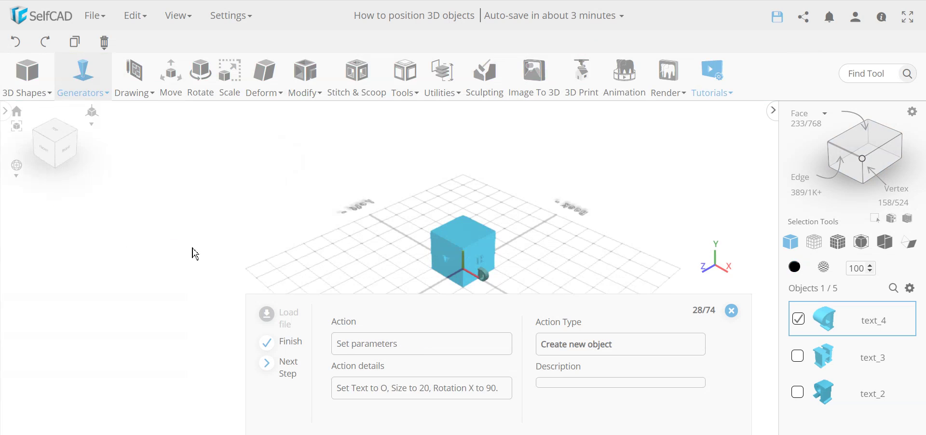
{"action": "double_click", "coordinate": [109, 248]}
{"action": "type", "text": "O"}
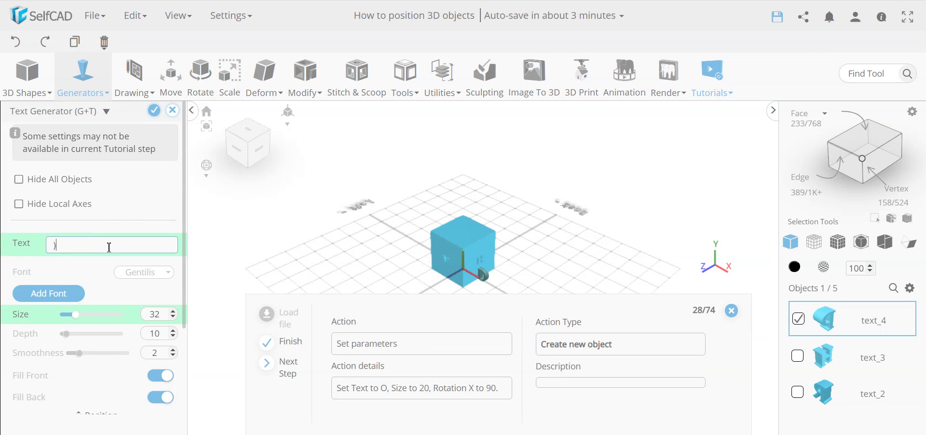
{"action": "double_click", "coordinate": [109, 246]}
{"action": "double_click", "coordinate": [92, 244]}
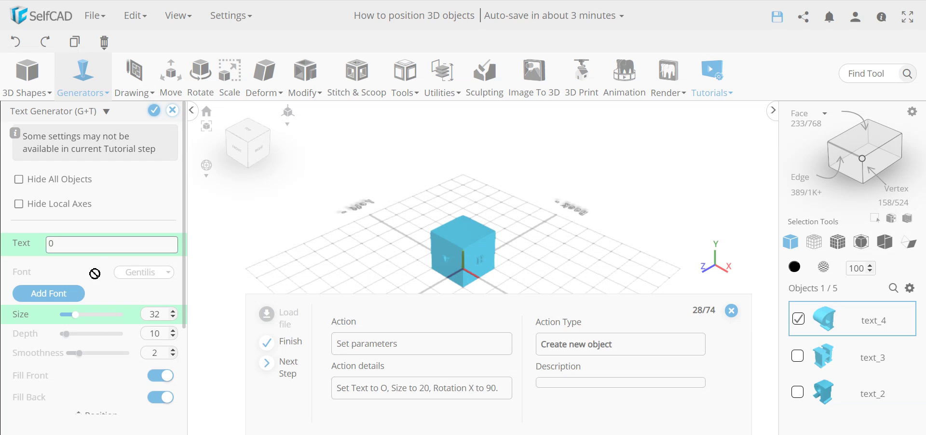
{"action": "double_click", "coordinate": [76, 250]}
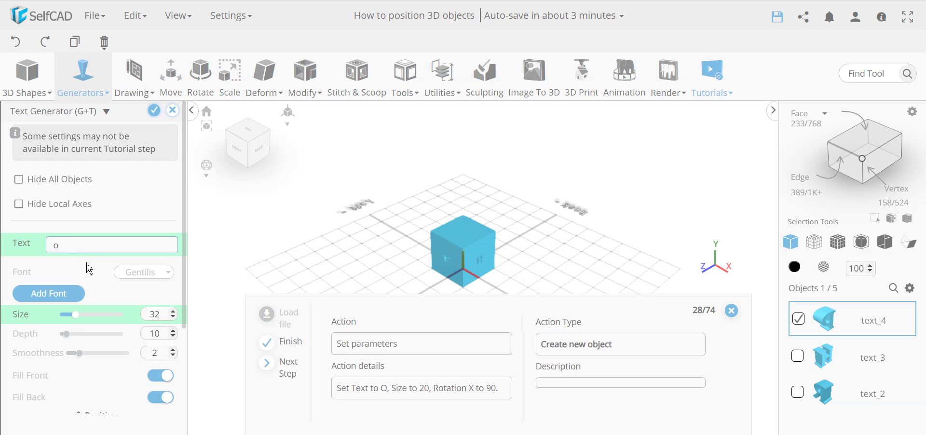
{"action": "double_click", "coordinate": [70, 251]}
{"action": "left_click", "coordinate": [71, 244]}
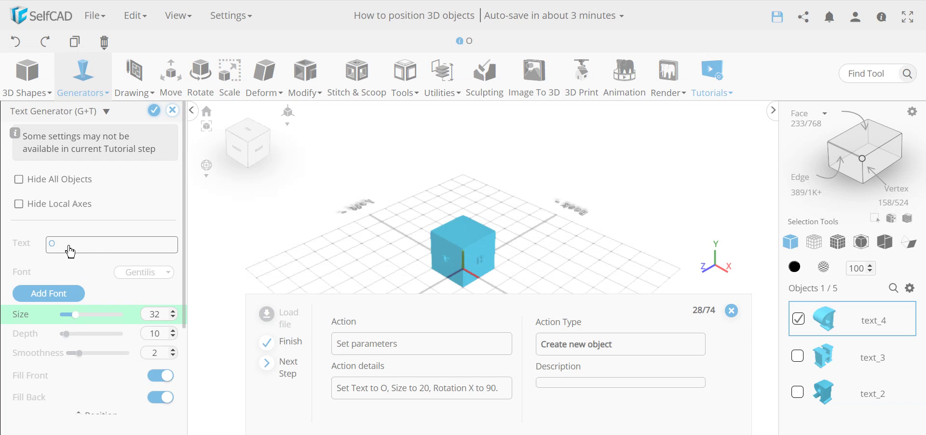
Set the O text's size to 20 and X rotation to 90, and finalize it
{"action": "scroll", "coordinate": [64, 253], "scroll_direction": "down", "scroll_amount": 2}
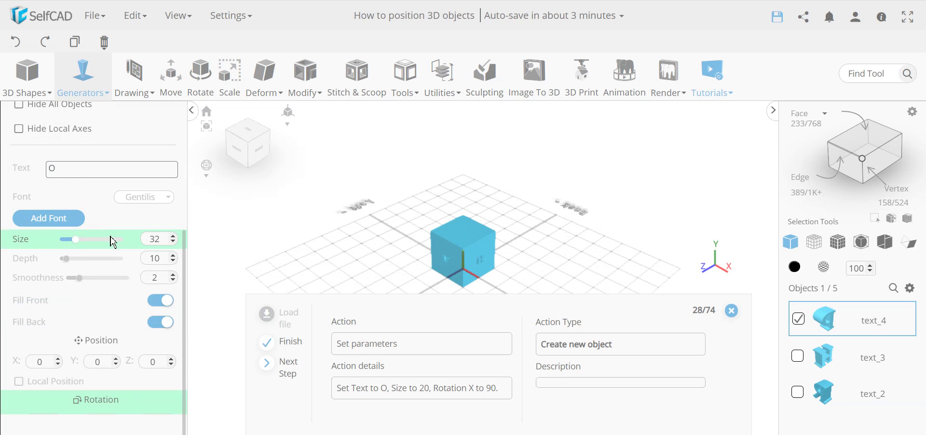
{"action": "double_click", "coordinate": [155, 239]}
{"action": "type", "text": "20"}
{"action": "scroll", "coordinate": [131, 256], "scroll_direction": "down", "scroll_amount": 1}
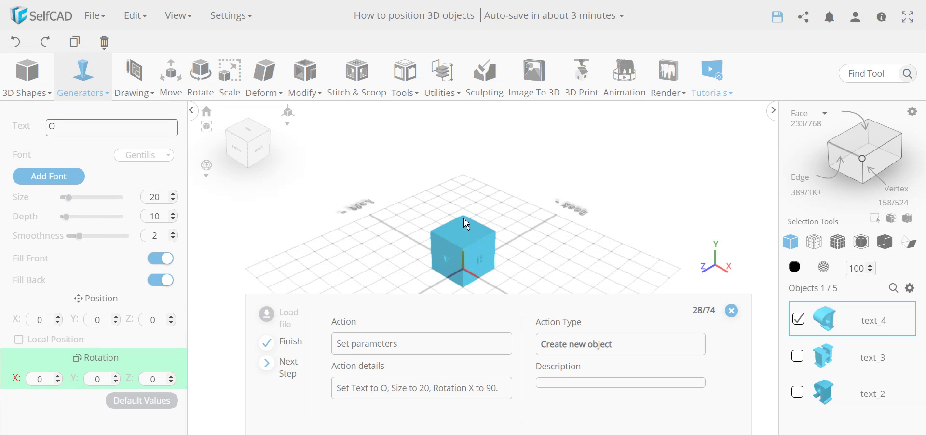
{"action": "right_click_drag", "start_coordinate": [462, 229], "coordinate": [472, 289]}
{"action": "right_click_drag", "start_coordinate": [483, 238], "coordinate": [452, 274]}
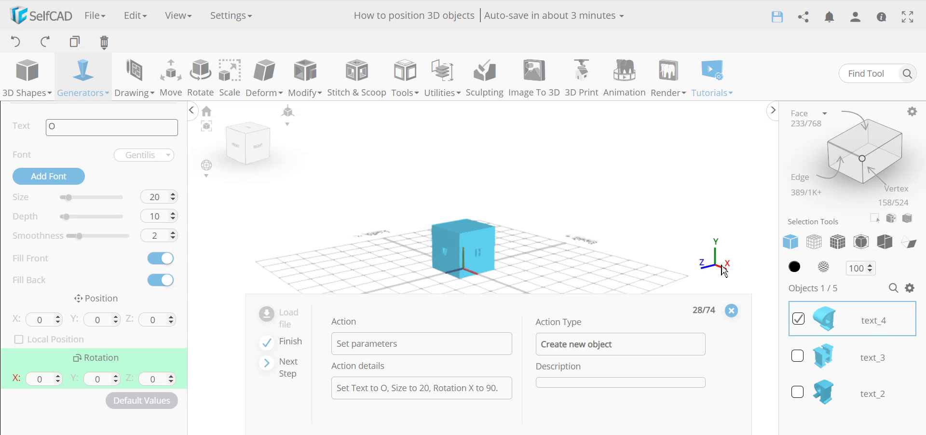
{"action": "left_click", "coordinate": [43, 380]}
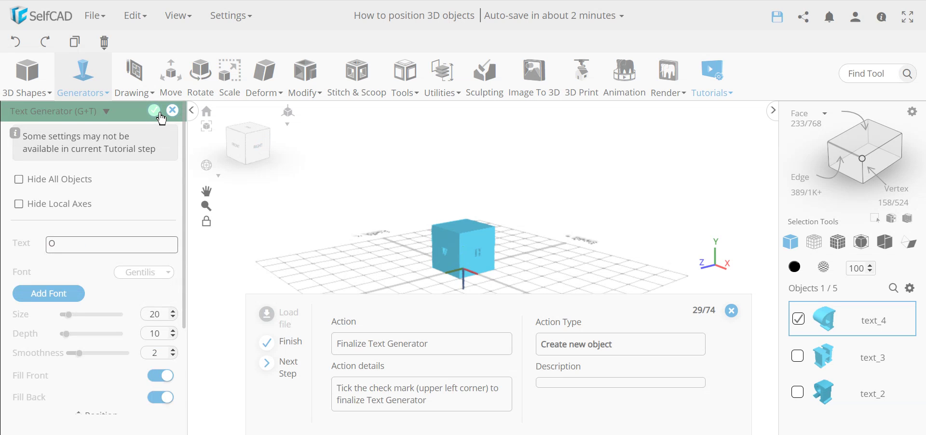
{"action": "left_click", "coordinate": [161, 117]}
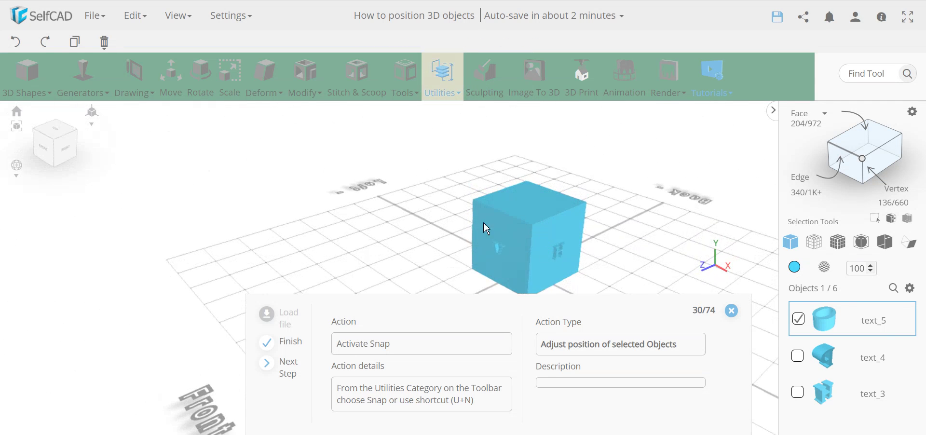
Snap the O text to the highlighted point on the cube's top face with a Y offset of -5, and close Snap
{"action": "mouse_move", "coordinate": [442, 73]}
{"action": "left_click", "coordinate": [463, 142]}
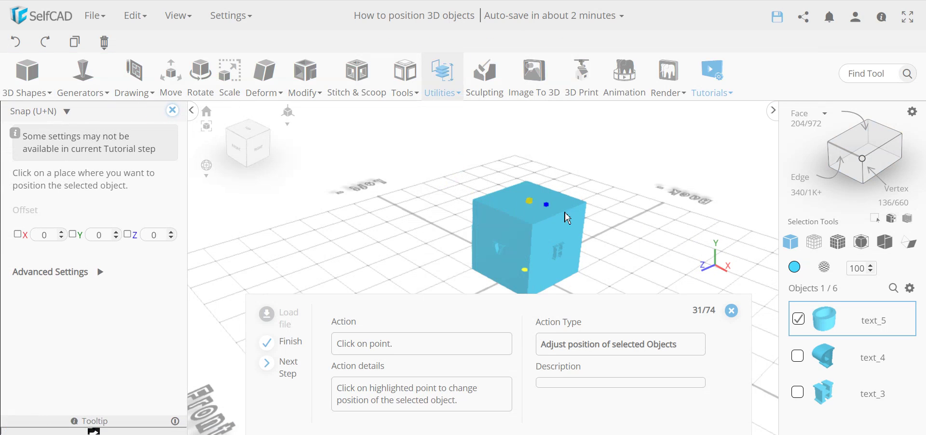
{"action": "left_click", "coordinate": [530, 203]}
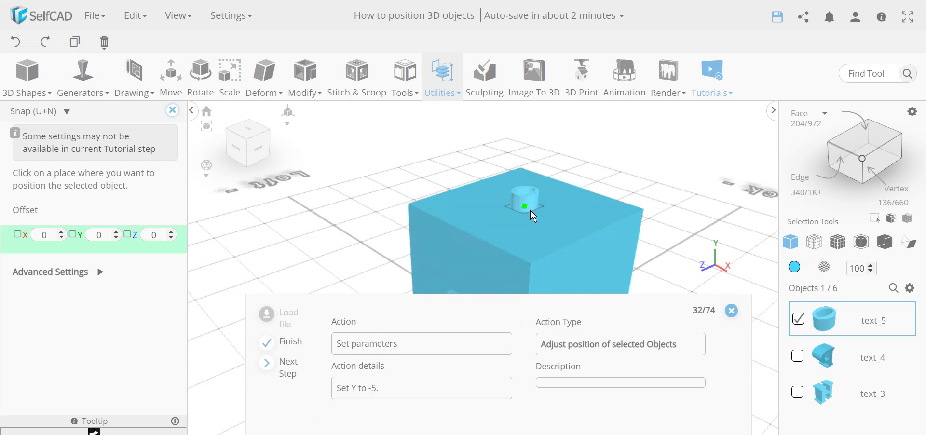
{"action": "double_click", "coordinate": [103, 235]}
{"action": "type", "text": "-5"}
{"action": "key", "text": "Return"}
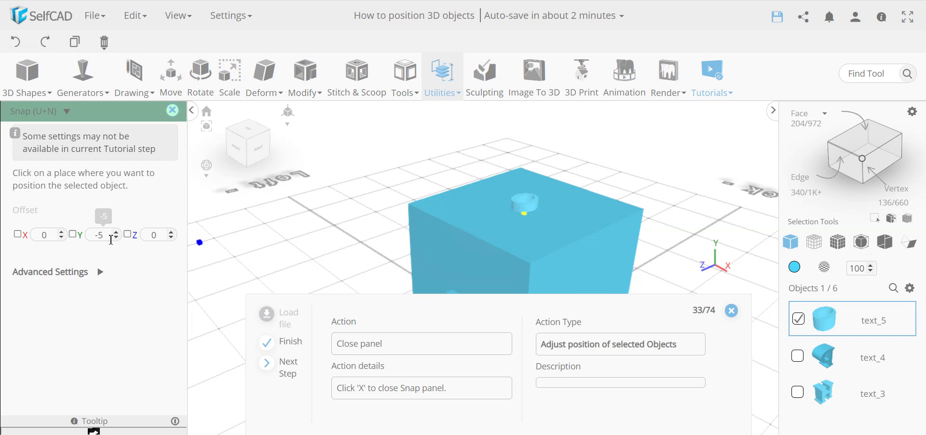
{"action": "scroll", "coordinate": [565, 260], "scroll_direction": "down", "scroll_amount": 5}
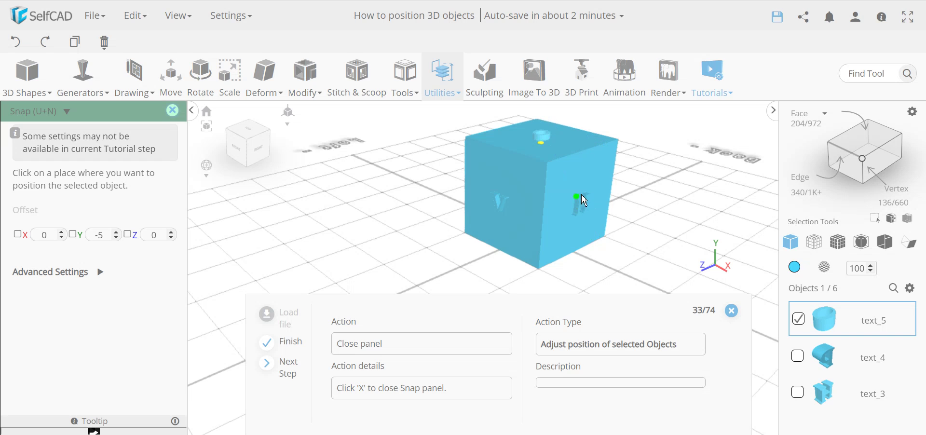
{"action": "left_click", "coordinate": [175, 114]}
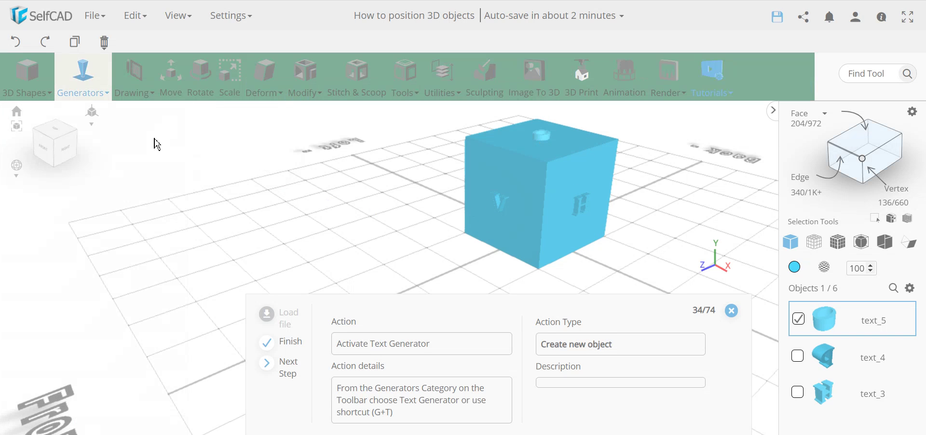
Start another generated text reading J with size 20
{"action": "left_click", "coordinate": [86, 85]}
{"action": "left_click", "coordinate": [107, 229]}
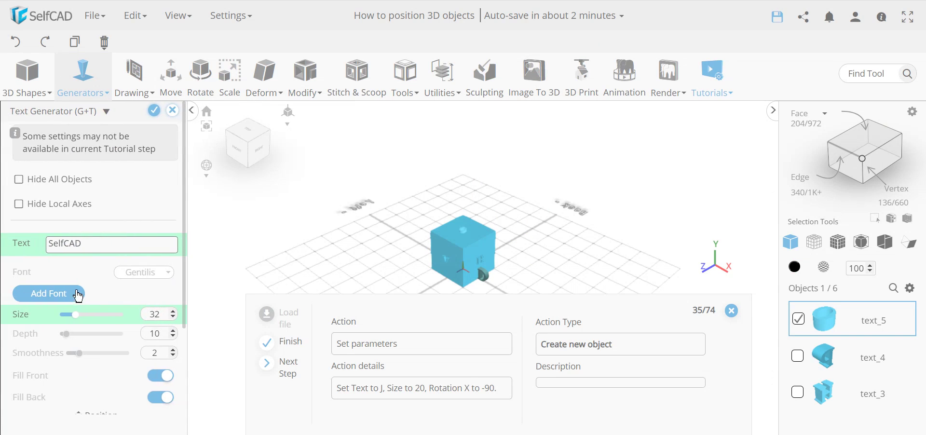
{"action": "double_click", "coordinate": [87, 245]}
{"action": "type", "text": "J"}
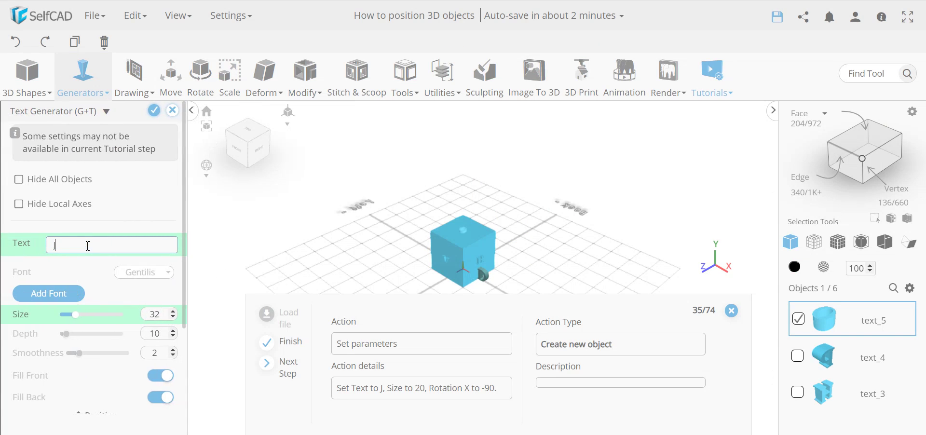
{"action": "double_click", "coordinate": [155, 314]}
{"action": "type", "text": "20"}
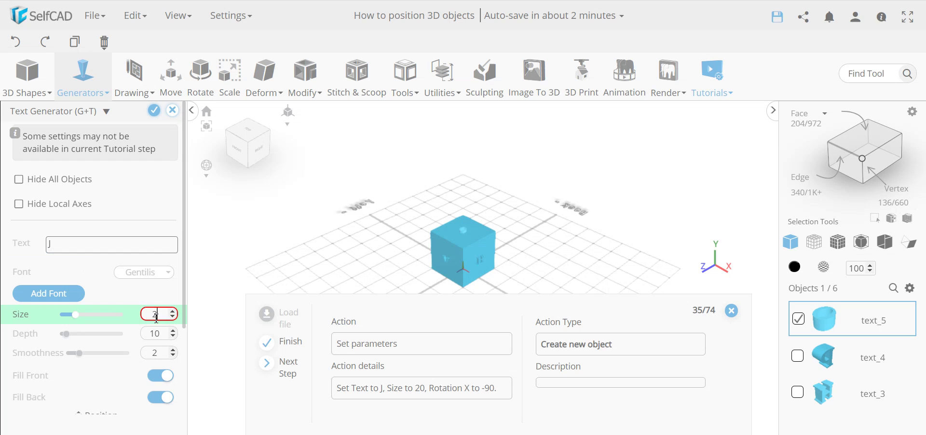
{"action": "scroll", "coordinate": [137, 344], "scroll_direction": "down", "scroll_amount": 2}
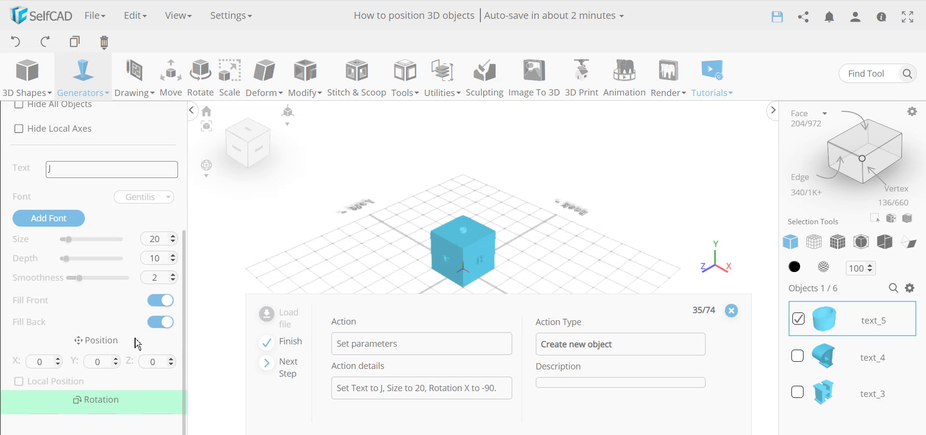
{"action": "scroll", "coordinate": [137, 342], "scroll_direction": "down", "scroll_amount": 1}
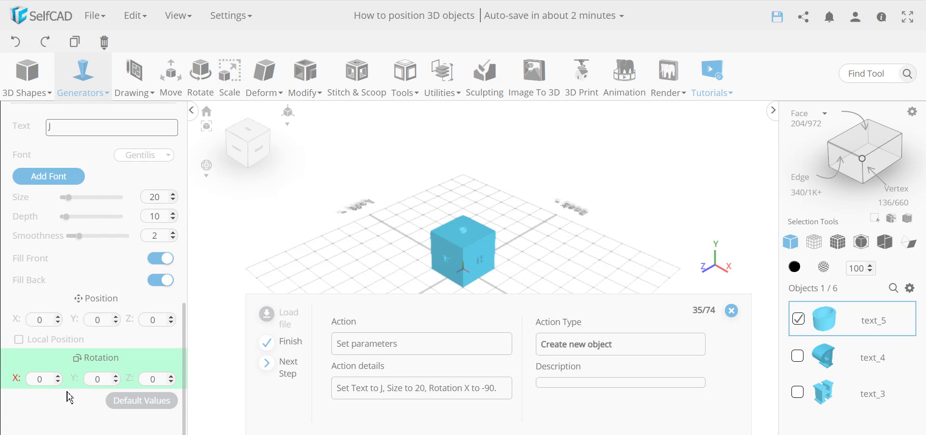
Set the J text's X rotation to -90 and finalize the text
{"action": "left_click", "coordinate": [42, 379]}
{"action": "key", "text": "BackSpace"}
{"action": "type", "text": "-90"}
{"action": "key", "text": "Return"}
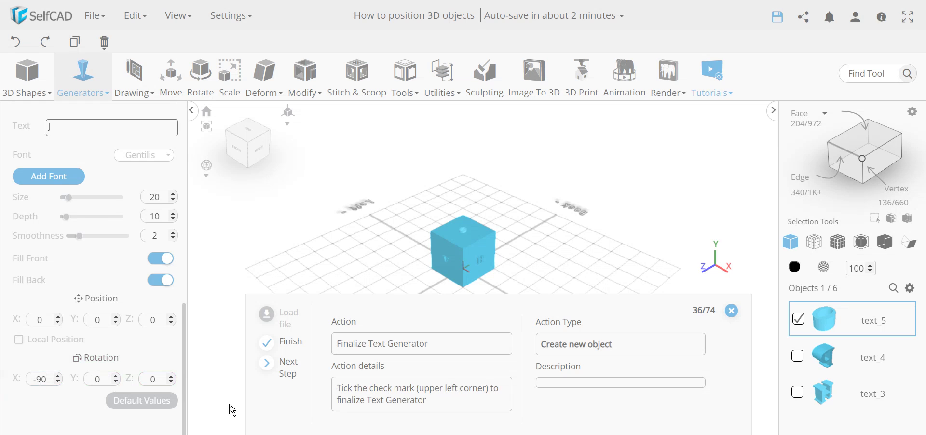
{"action": "scroll", "coordinate": [68, 318], "scroll_direction": "up", "scroll_amount": 3}
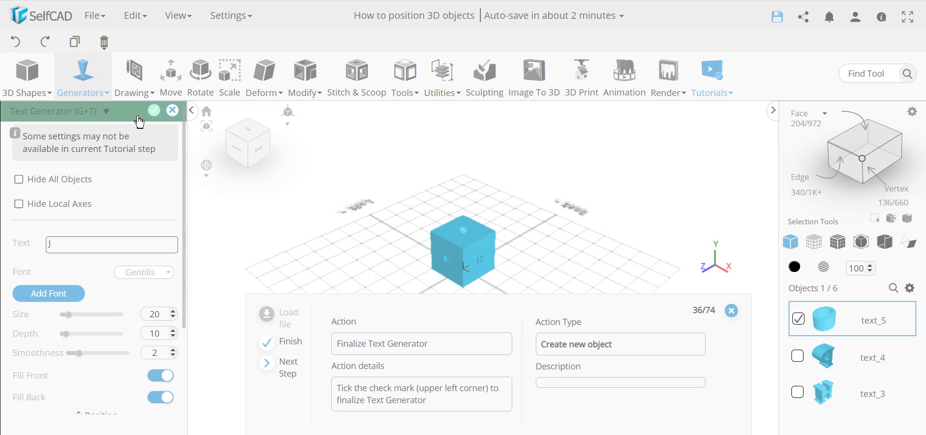
{"action": "left_click", "coordinate": [153, 110]}
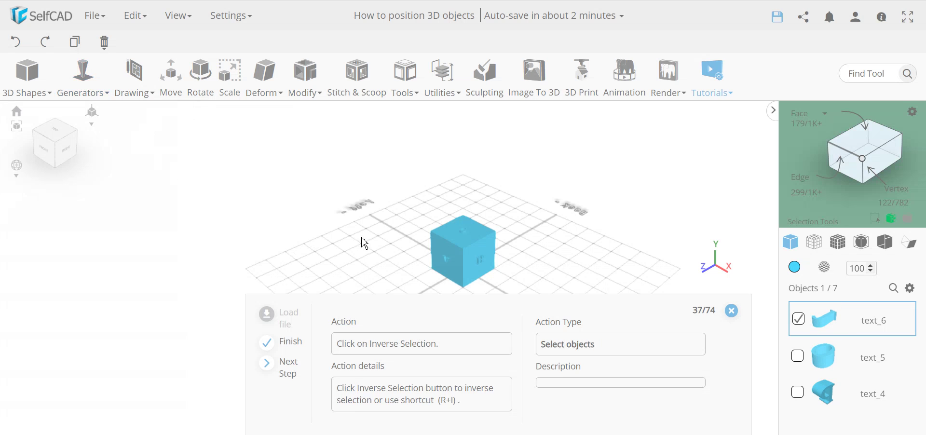
Examine the J text's placement on the cube's underside from several angles
{"action": "left_click_drag", "start_coordinate": [409, 271], "coordinate": [471, 287]}
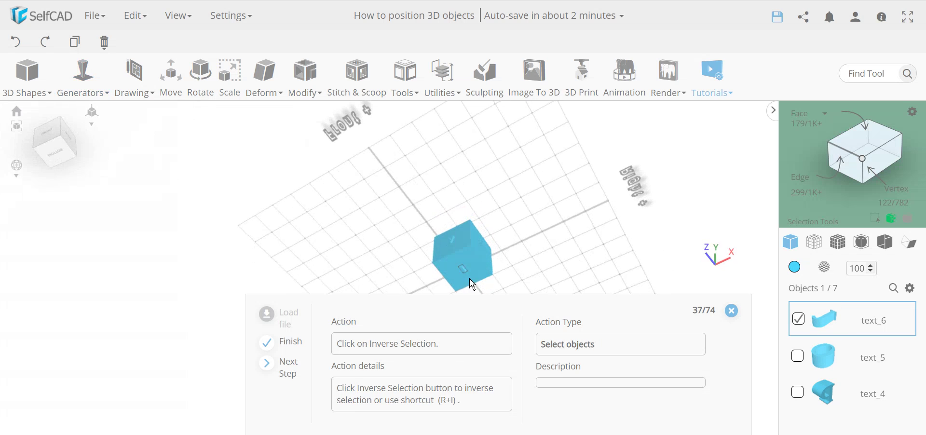
{"action": "scroll", "coordinate": [475, 273], "scroll_direction": "up", "scroll_amount": 4}
{"action": "scroll", "coordinate": [434, 279], "scroll_direction": "up", "scroll_amount": 2}
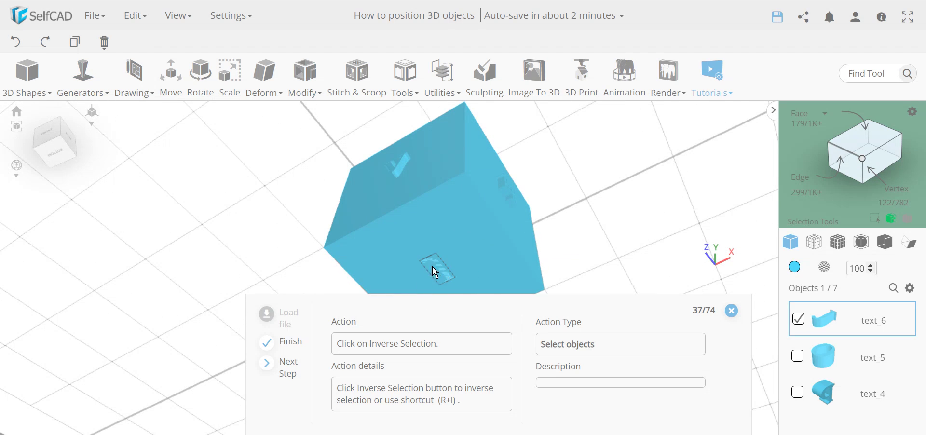
{"action": "left_click_drag", "start_coordinate": [440, 270], "coordinate": [452, 213]}
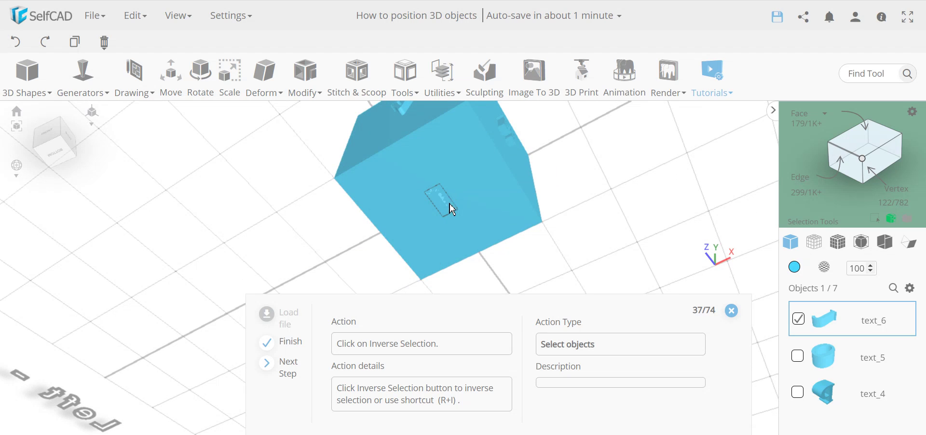
{"action": "left_click_drag", "start_coordinate": [473, 193], "coordinate": [485, 232]}
{"action": "scroll", "coordinate": [455, 222], "scroll_direction": "down", "scroll_amount": 3}
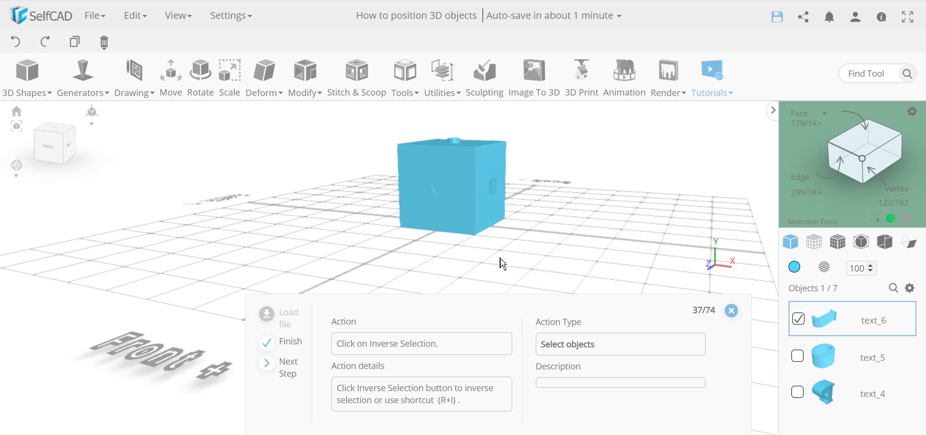
{"action": "scroll", "coordinate": [501, 263], "scroll_direction": "down", "scroll_amount": 5}
{"action": "left_click_drag", "start_coordinate": [483, 251], "coordinate": [506, 252]}
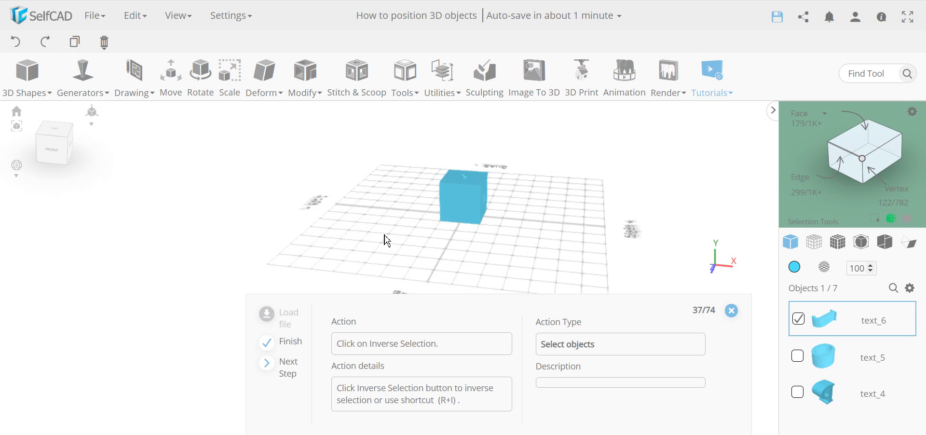
{"action": "left_click_drag", "start_coordinate": [537, 261], "coordinate": [359, 176]}
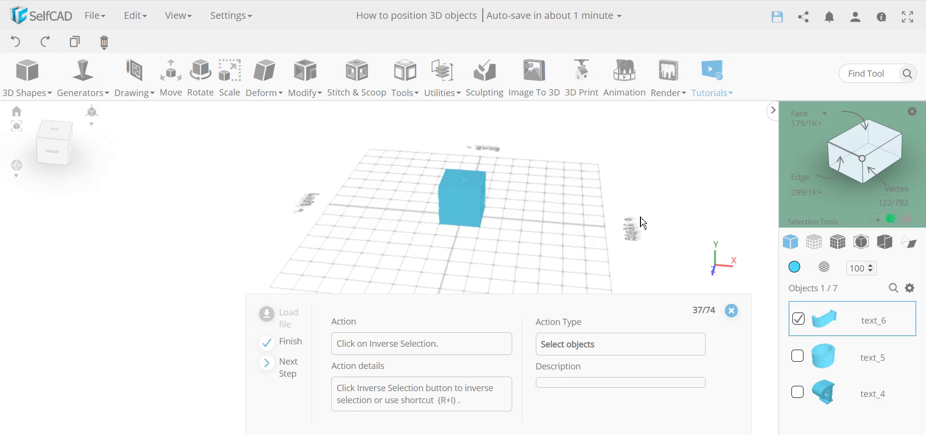
{"action": "left_click_drag", "start_coordinate": [586, 237], "coordinate": [481, 237]}
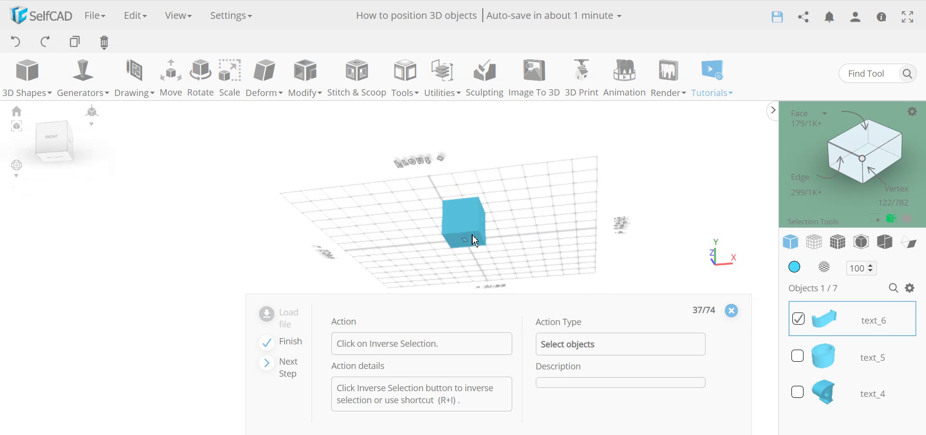
{"action": "left_click", "coordinate": [239, 17]}
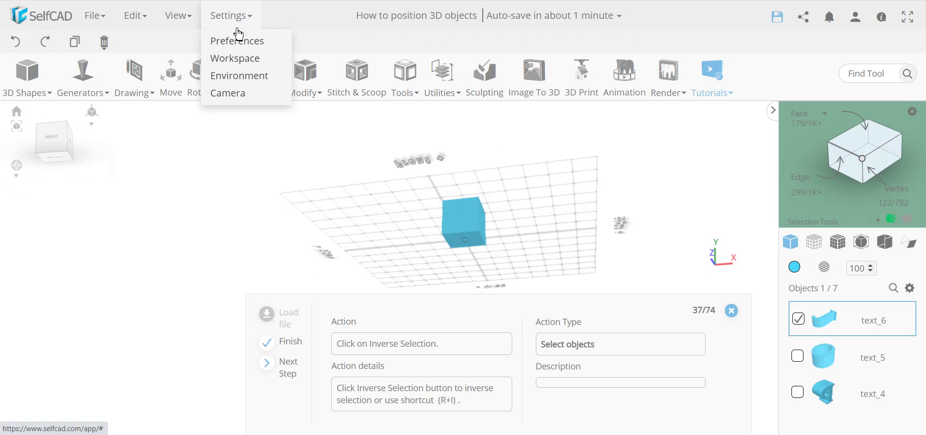
{"action": "left_click_drag", "start_coordinate": [508, 215], "coordinate": [520, 232]}
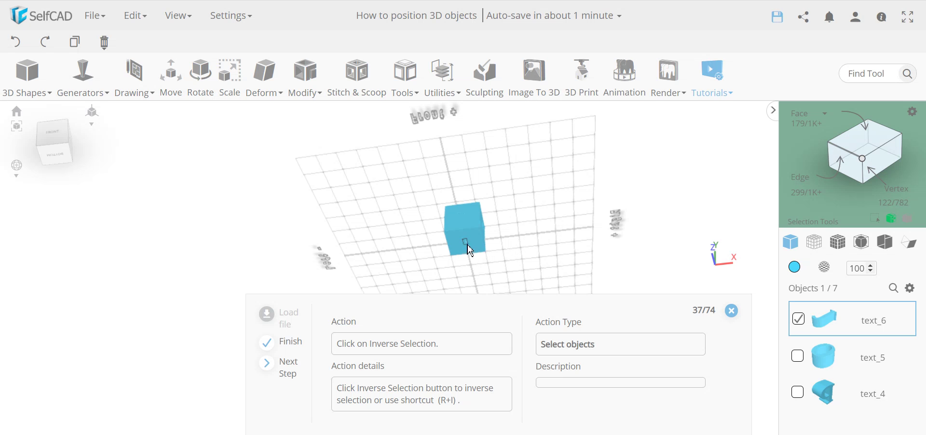
{"action": "key", "text": "1"}
{"action": "left_click_drag", "start_coordinate": [537, 208], "coordinate": [526, 239]}
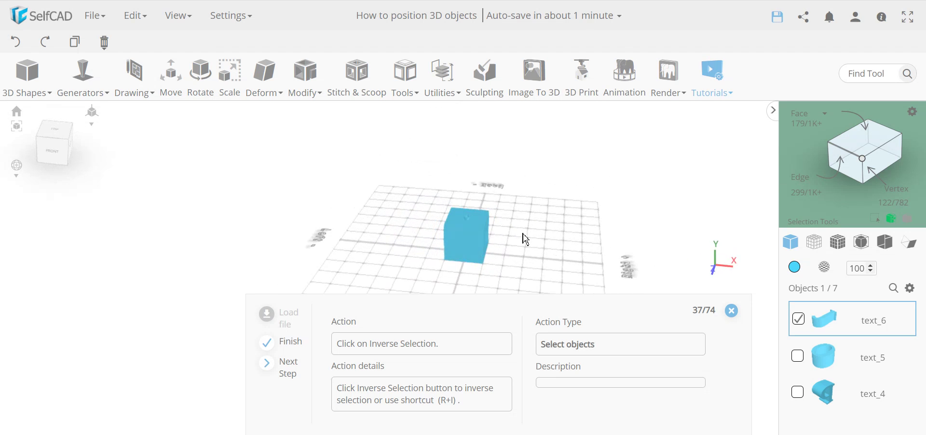
Invert the selection from the J text to all other objects and move them to Y 5
{"action": "left_click", "coordinate": [892, 220]}
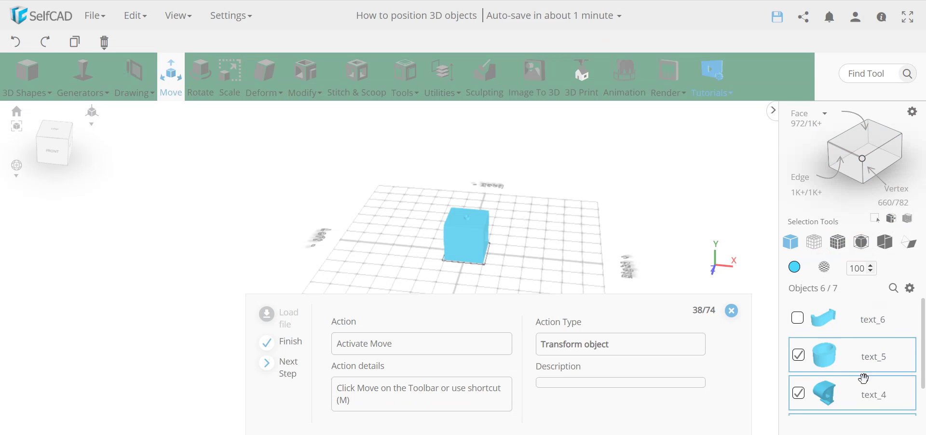
{"action": "scroll", "coordinate": [808, 381], "scroll_direction": "down", "scroll_amount": 3}
{"action": "scroll", "coordinate": [815, 381], "scroll_direction": "up", "scroll_amount": 3}
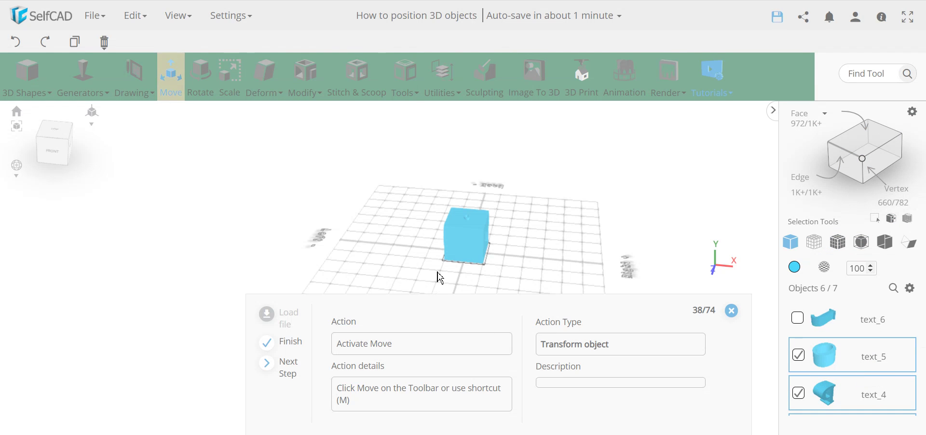
{"action": "left_click", "coordinate": [171, 87]}
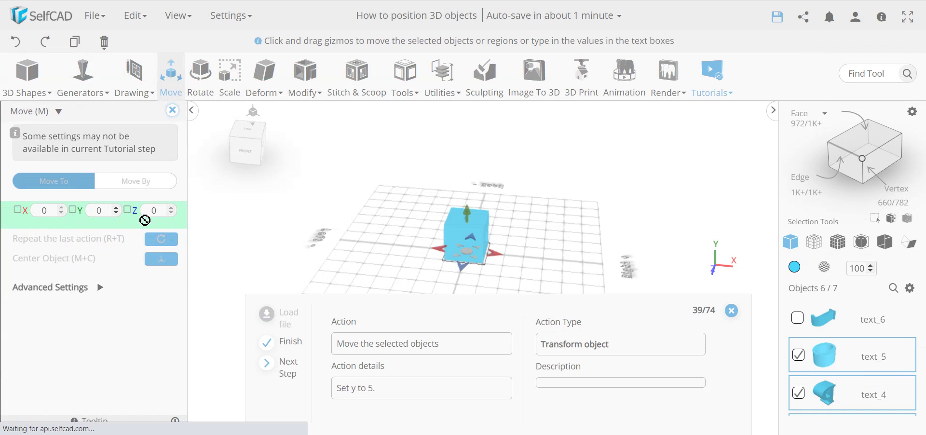
{"action": "left_click", "coordinate": [108, 213]}
{"action": "type", "text": "5"}
{"action": "left_click", "coordinate": [172, 110]}
Add text_6 to the selection, deselect the Base cube, and group the selected letter texts
{"action": "mouse_move", "coordinate": [500, 275]}
{"action": "right_mouse_down"}
{"action": "mouse_move", "coordinate": [465, 250]}
{"action": "mouse_move", "coordinate": [519, 264]}
{"action": "mouse_move", "coordinate": [609, 259]}
{"action": "mouse_move", "coordinate": [599, 249]}
{"action": "mouse_move", "coordinate": [514, 277]}
{"action": "right_mouse_up"}
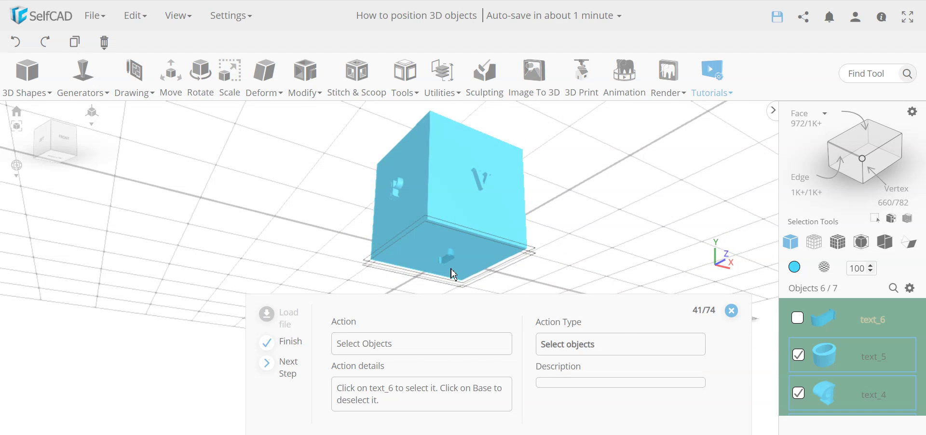
{"action": "right_click_drag", "start_coordinate": [574, 226], "coordinate": [360, 255]}
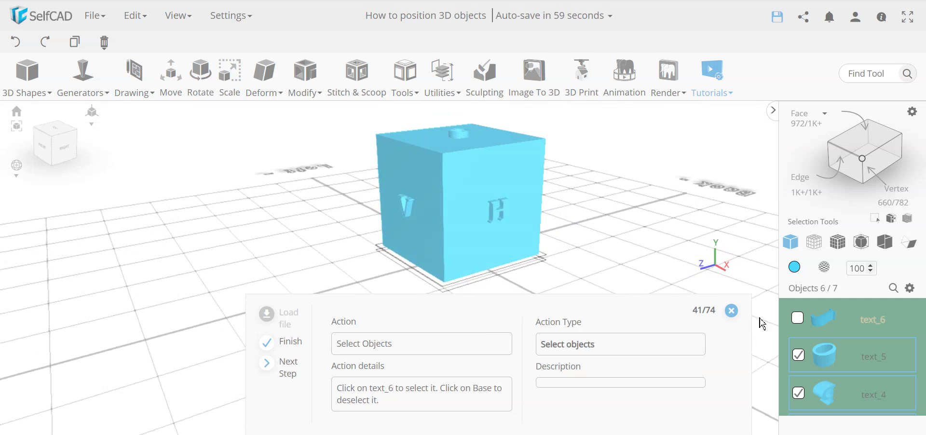
{"action": "left_click", "coordinate": [797, 319]}
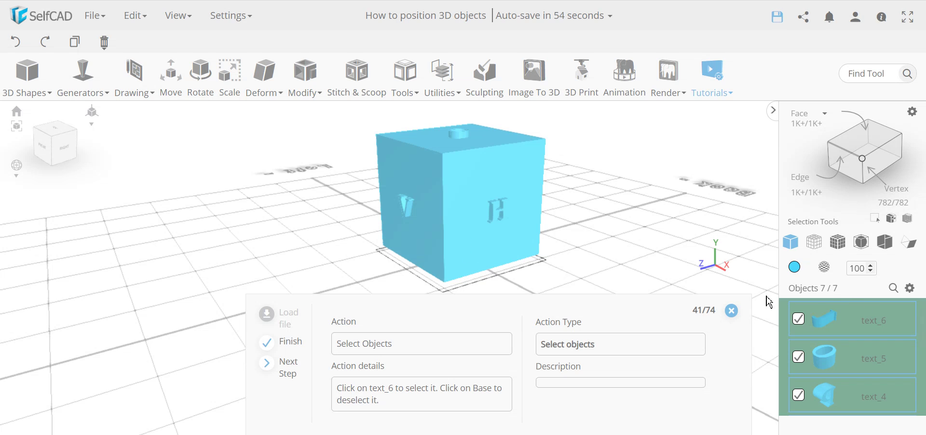
{"action": "left_click", "coordinate": [454, 234]}
{"action": "scroll", "coordinate": [876, 364], "scroll_direction": "down", "scroll_amount": 1}
{"action": "scroll", "coordinate": [875, 366], "scroll_direction": "up", "scroll_amount": 1}
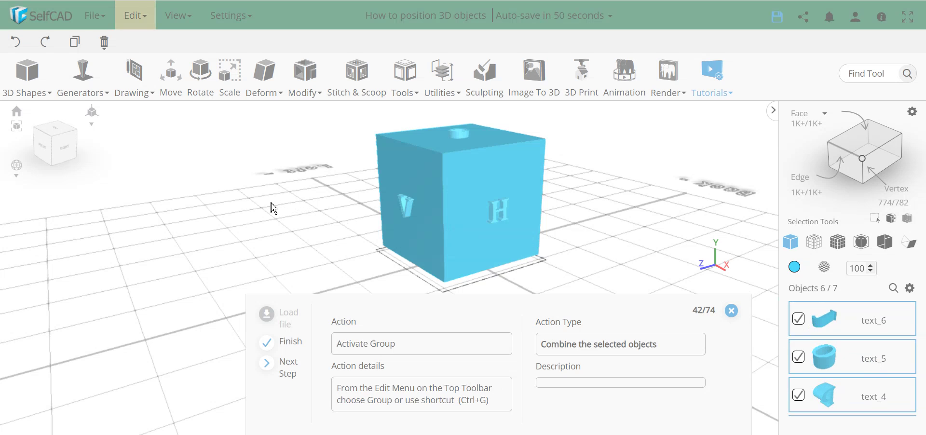
{"action": "left_click", "coordinate": [149, 26]}
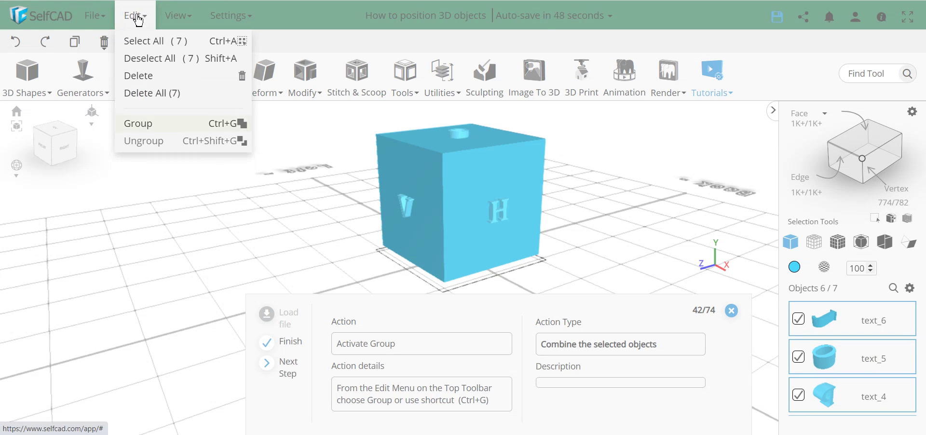
{"action": "left_click", "coordinate": [156, 129]}
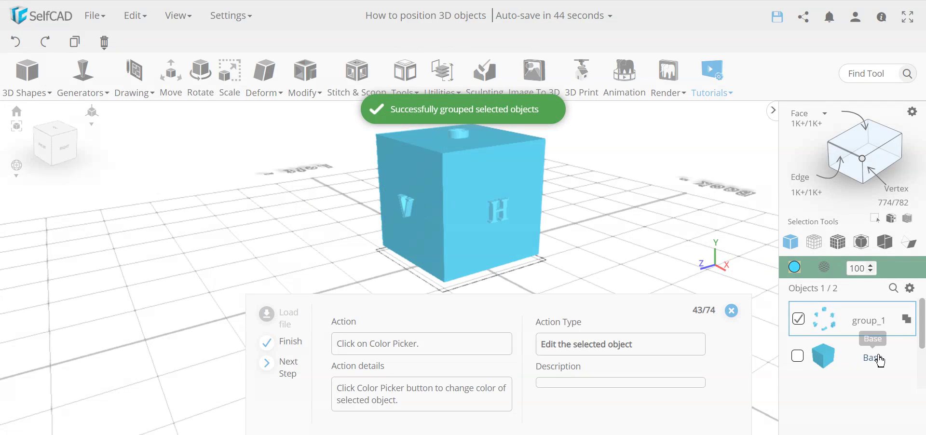
Change the color of the grouped letters to Apricot
{"action": "left_click", "coordinate": [794, 267]}
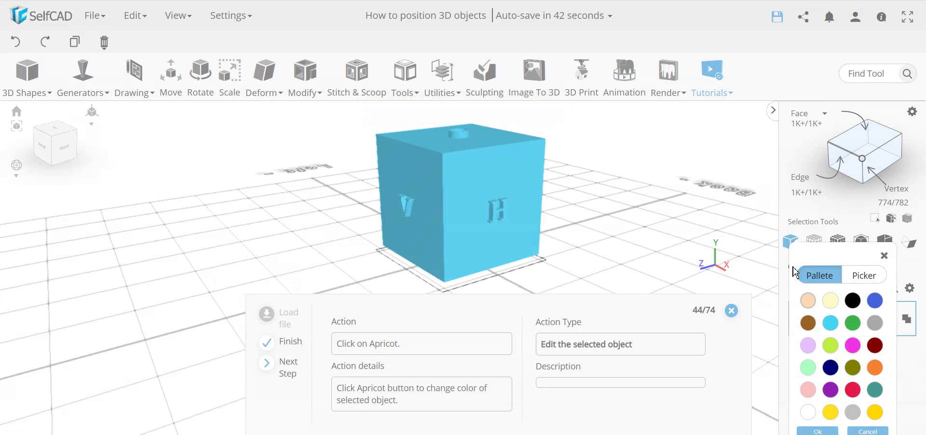
{"action": "left_click", "coordinate": [808, 290]}
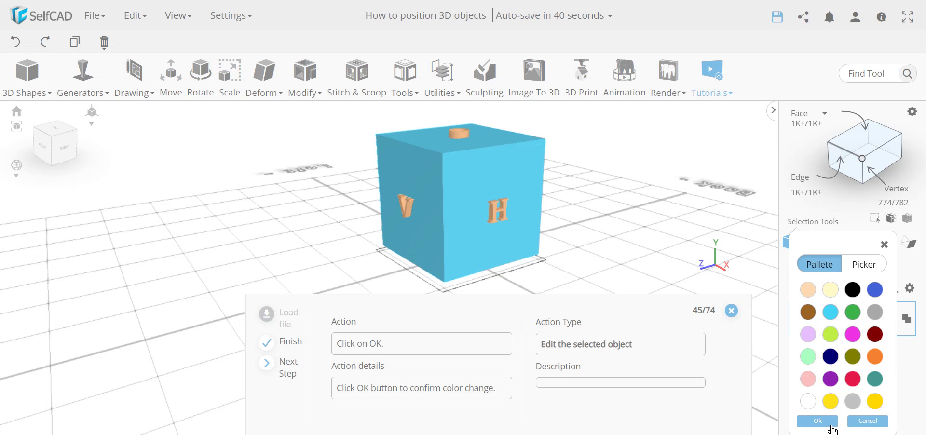
{"action": "left_click", "coordinate": [831, 424]}
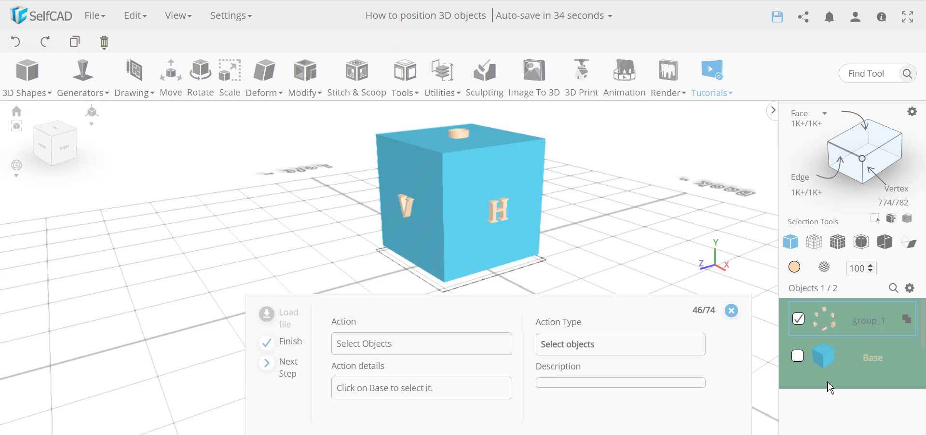
Add the Base cube to the selection and subtract group_1 from it with the Stitch & Scoop Difference operation
{"action": "left_click_drag", "start_coordinate": [447, 205], "coordinate": [742, 292]}
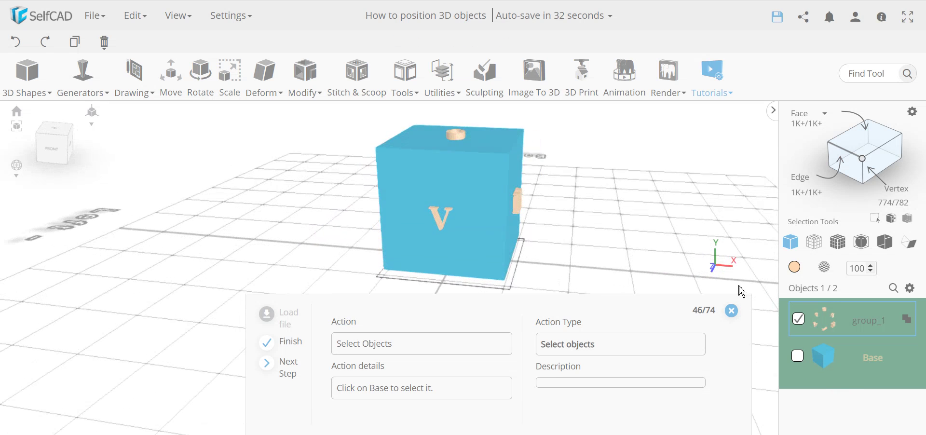
{"action": "left_click_drag", "start_coordinate": [556, 229], "coordinate": [499, 232]}
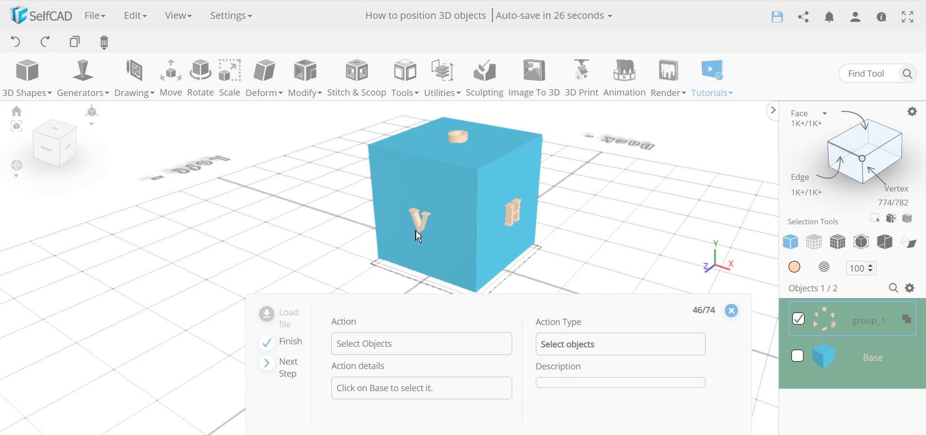
{"action": "left_click_drag", "start_coordinate": [529, 228], "coordinate": [413, 227]}
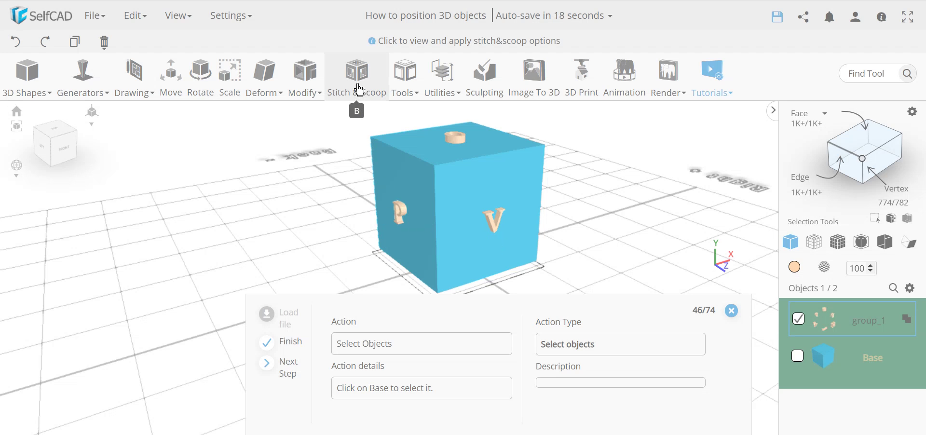
{"action": "left_click_drag", "start_coordinate": [492, 241], "coordinate": [365, 235]}
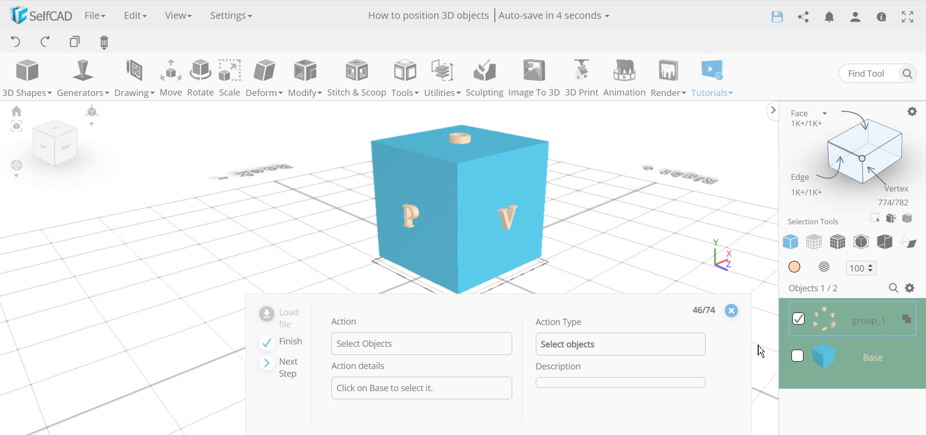
{"action": "left_click", "coordinate": [798, 356]}
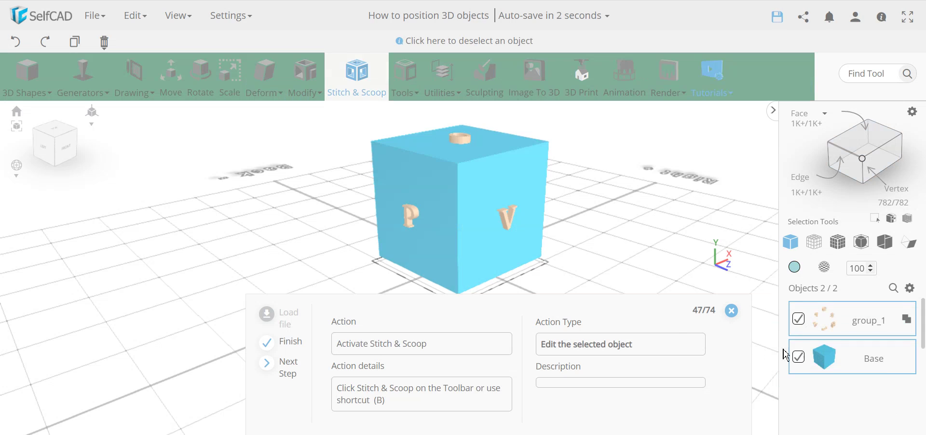
{"action": "left_click", "coordinate": [362, 86]}
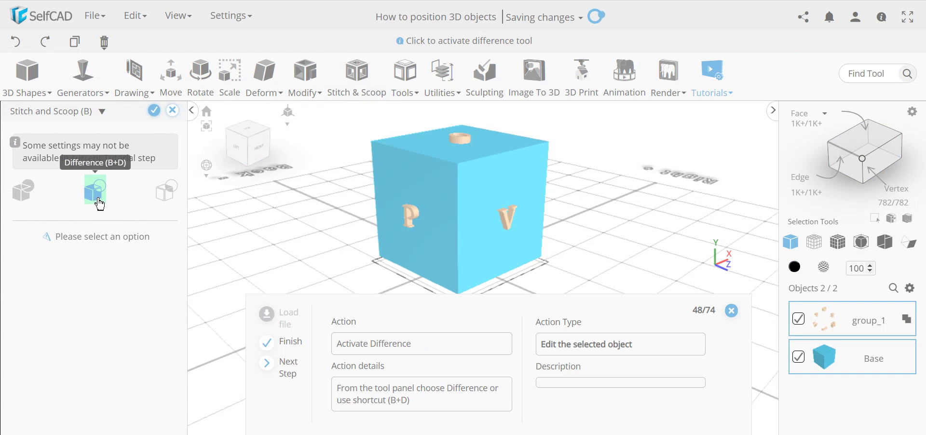
{"action": "left_click", "coordinate": [99, 204]}
{"action": "left_click", "coordinate": [77, 254]}
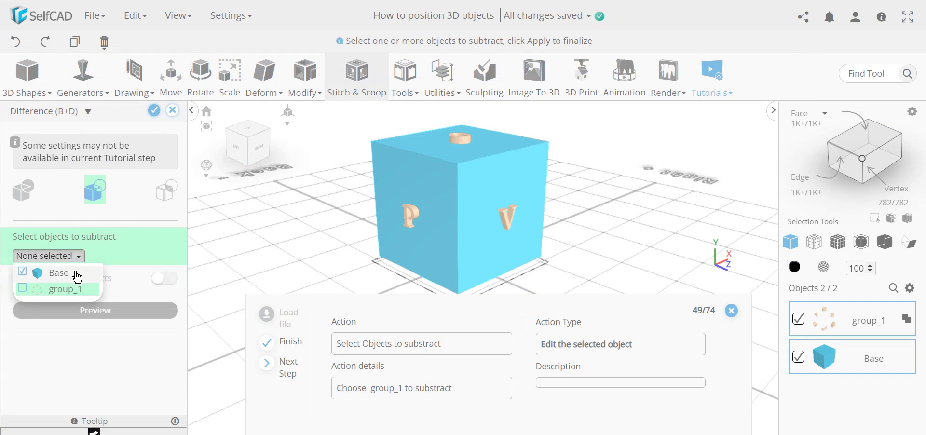
{"action": "left_click", "coordinate": [75, 289]}
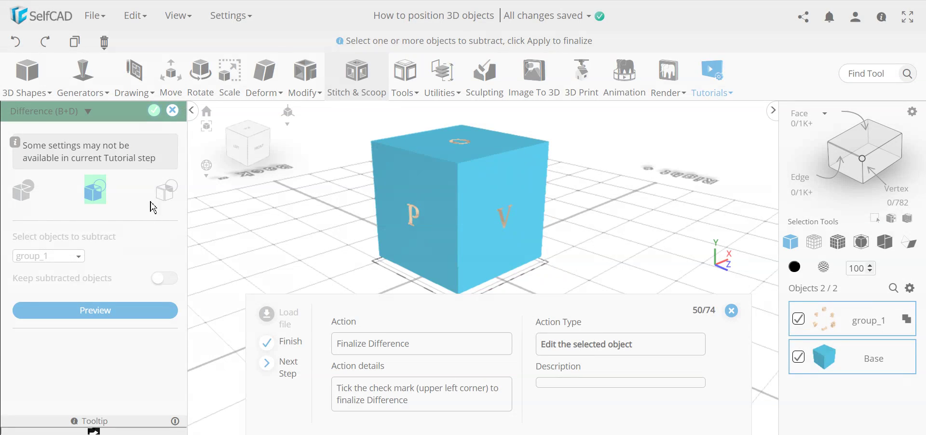
{"action": "left_click", "coordinate": [155, 111]}
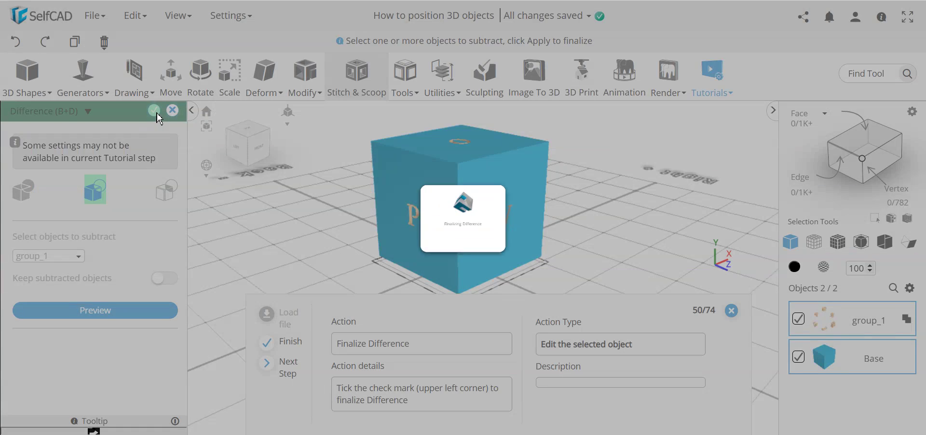
{"action": "left_click_drag", "start_coordinate": [485, 210], "coordinate": [378, 245]}
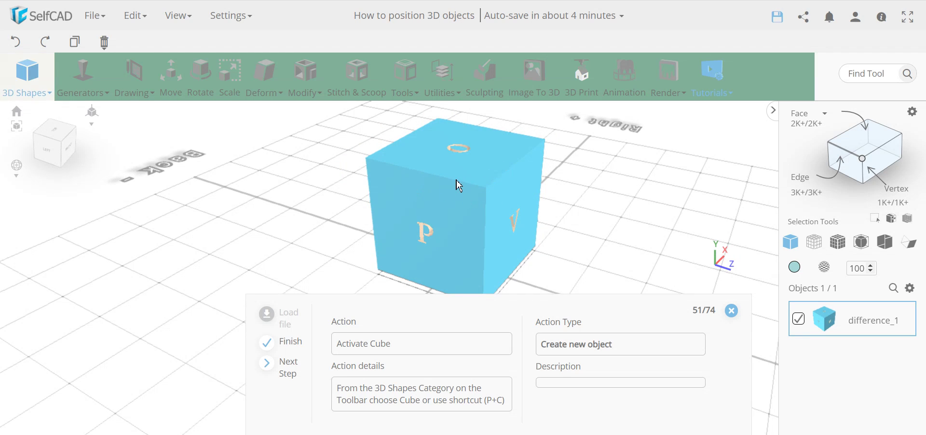
Try to switch the display of the cube to Solid + Wireframe mode
{"action": "left_click_drag", "start_coordinate": [437, 208], "coordinate": [484, 202]}
{"action": "left_click", "coordinate": [842, 254]}
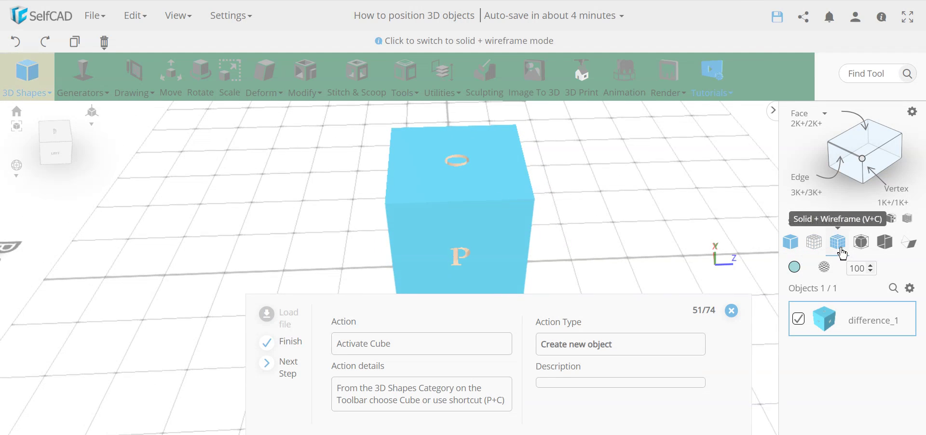
{"action": "left_click", "coordinate": [842, 254]}
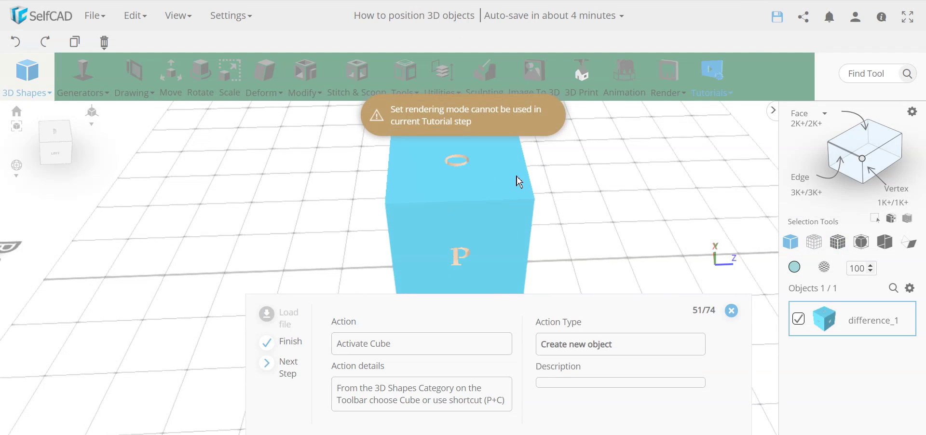
Create a new cube with width, height and depth of 100 and one segment in each direction
{"action": "right_click_drag", "start_coordinate": [458, 233], "coordinate": [479, 213]}
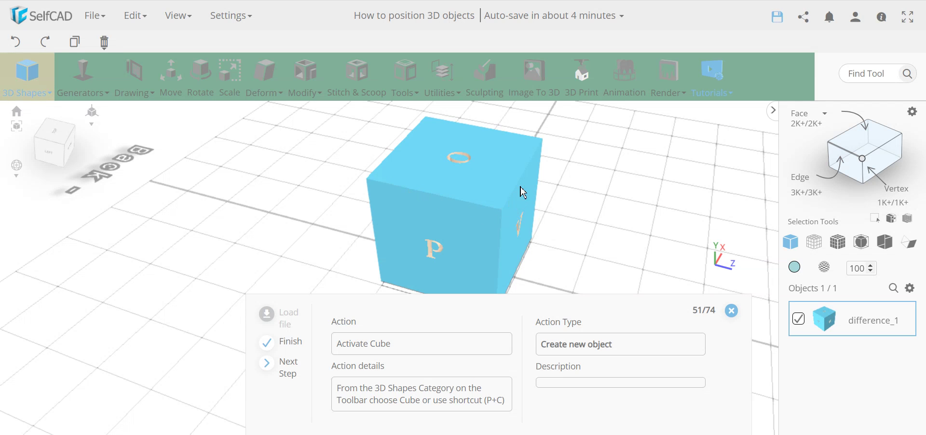
{"action": "right_click_drag", "start_coordinate": [520, 169], "coordinate": [506, 222]}
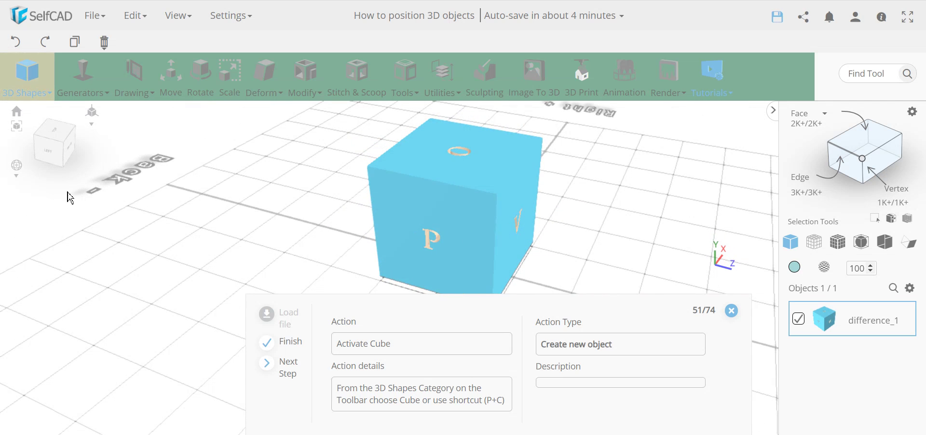
{"action": "left_click", "coordinate": [33, 75]}
{"action": "left_click", "coordinate": [43, 118]}
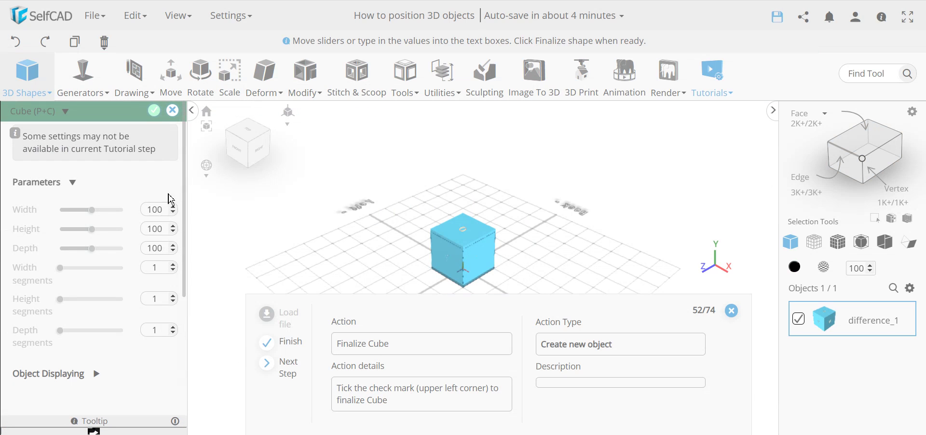
{"action": "left_click", "coordinate": [153, 111]}
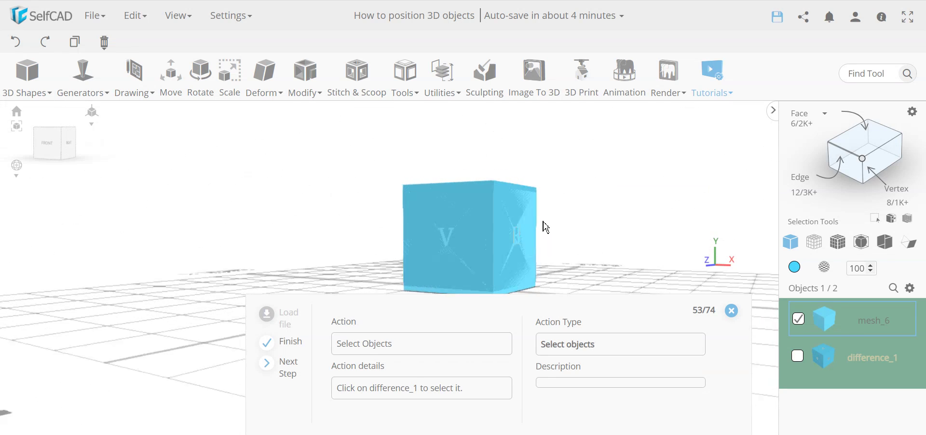
Add difference_1 to the selection and merge its center with the new cube's using Align
{"action": "scroll", "coordinate": [513, 256], "scroll_direction": "up", "scroll_amount": 5}
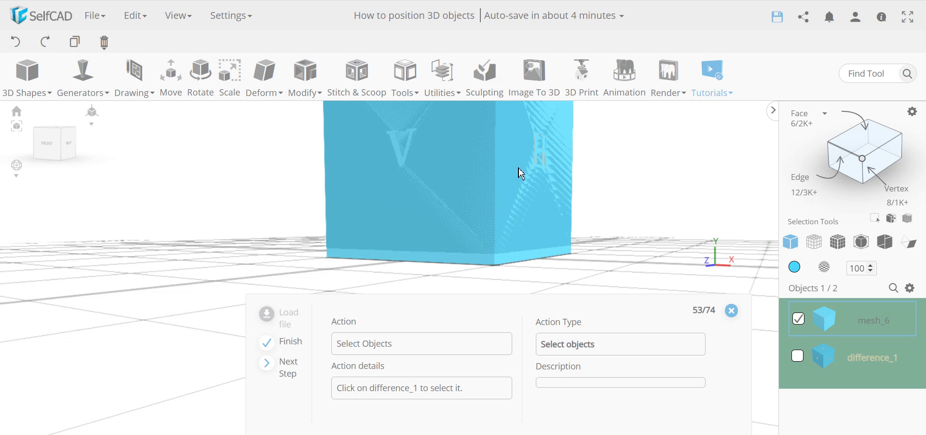
{"action": "scroll", "coordinate": [530, 186], "scroll_direction": "down", "scroll_amount": 5}
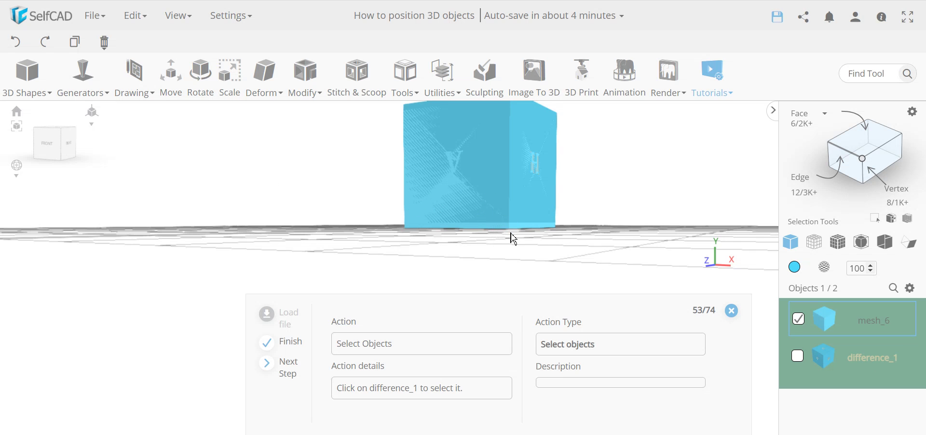
{"action": "mouse_move", "coordinate": [508, 215]}
{"action": "left_mouse_down"}
{"action": "mouse_move", "coordinate": [485, 215]}
{"action": "mouse_move", "coordinate": [504, 222]}
{"action": "mouse_move", "coordinate": [498, 227]}
{"action": "mouse_move", "coordinate": [513, 224]}
{"action": "left_mouse_up"}
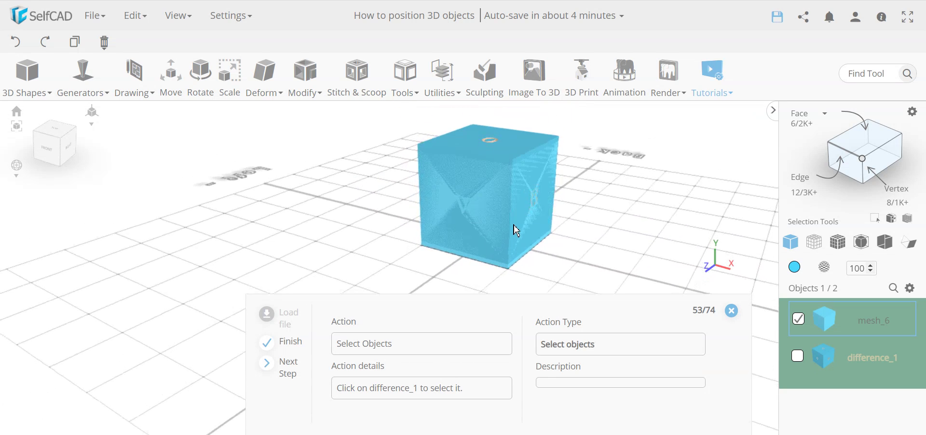
{"action": "left_click", "coordinate": [798, 356]}
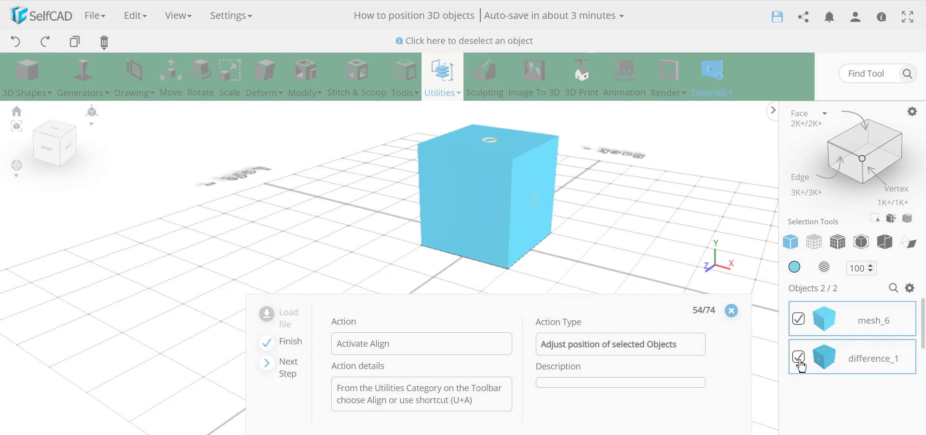
{"action": "left_click", "coordinate": [453, 85]}
{"action": "left_click", "coordinate": [447, 115]}
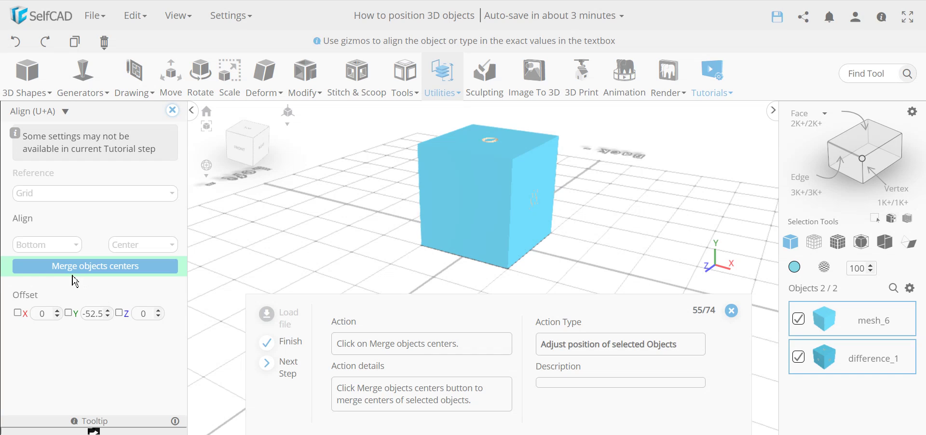
{"action": "left_click", "coordinate": [97, 266]}
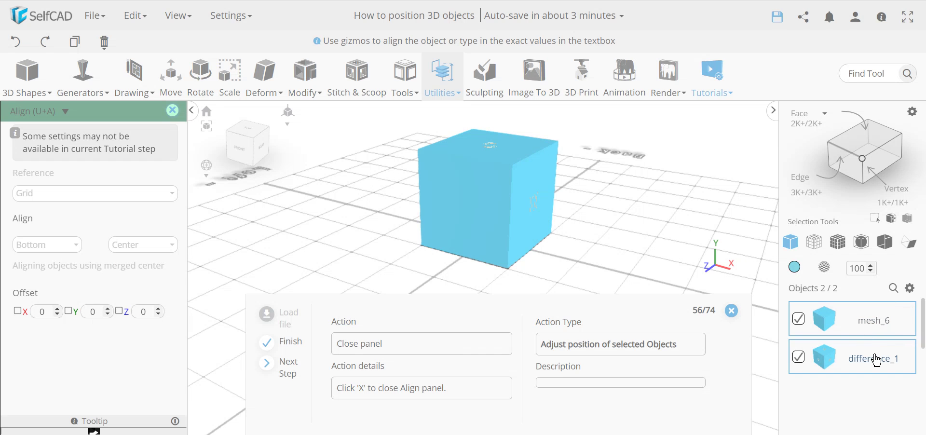
{"action": "right_click_drag", "start_coordinate": [511, 239], "coordinate": [479, 225]}
{"action": "left_click", "coordinate": [172, 110]}
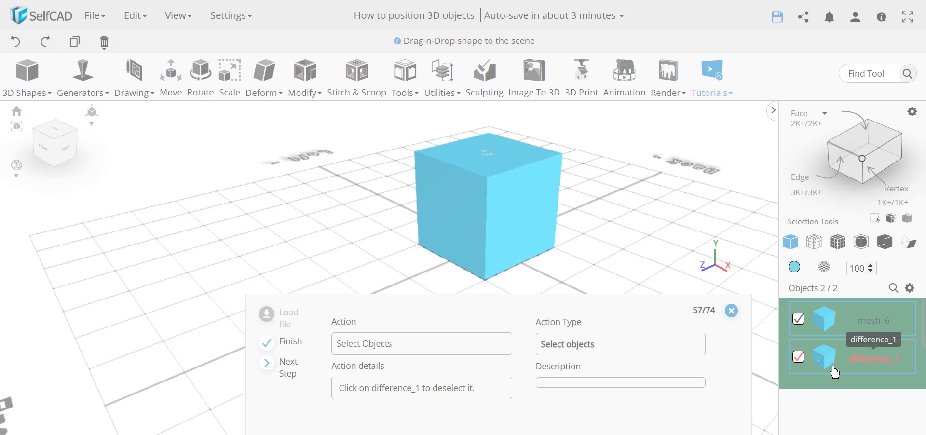
Deselect difference_1 and isolate the new cube mesh_6
{"action": "left_click", "coordinate": [799, 358]}
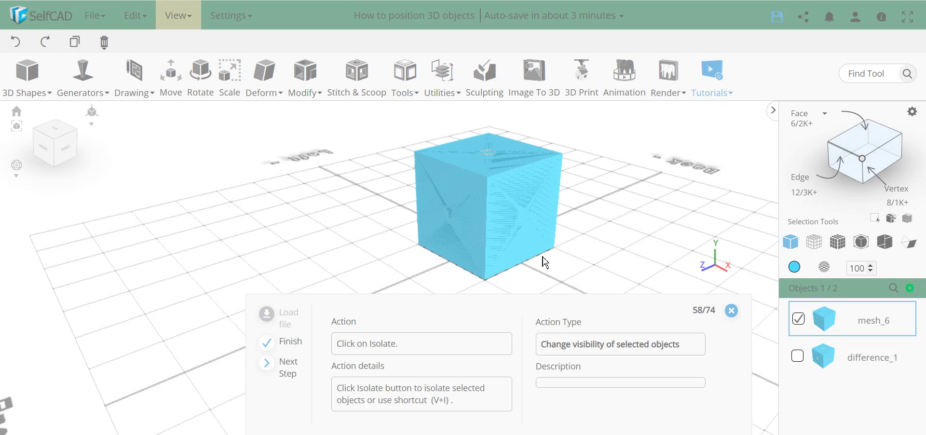
{"action": "mouse_move", "coordinate": [911, 289]}
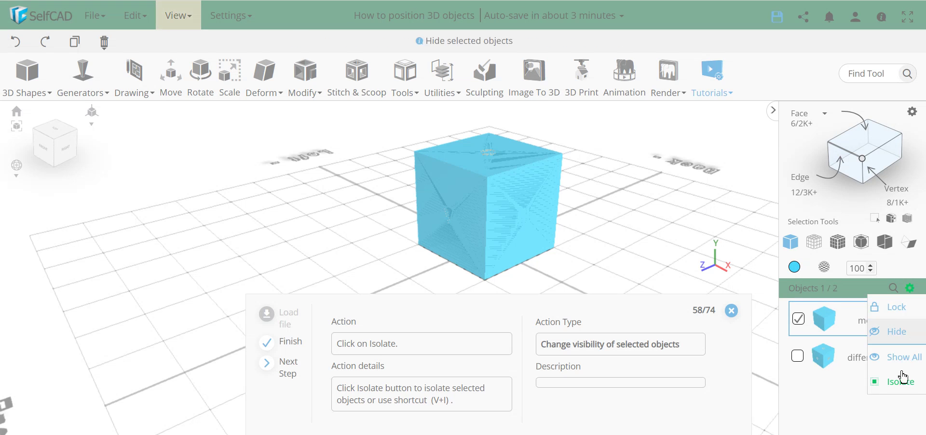
{"action": "left_click", "coordinate": [899, 386]}
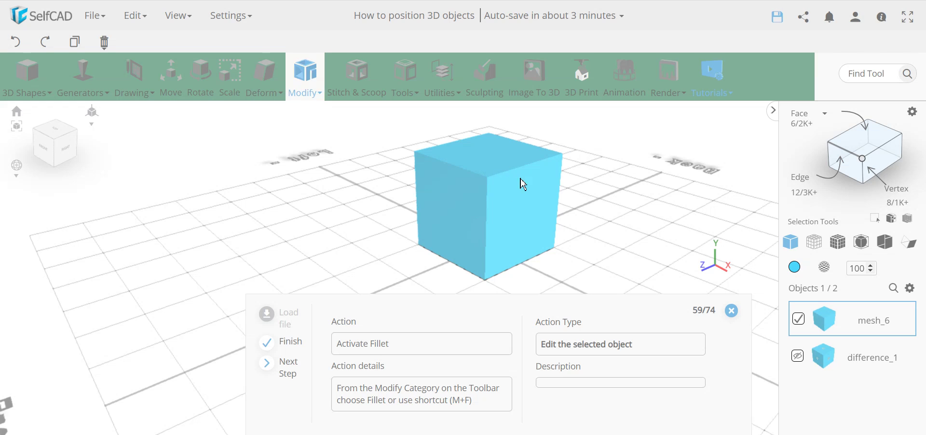
Fillet the edges of the isolated cube with intensity 10 and level 5
{"action": "left_click", "coordinate": [303, 80]}
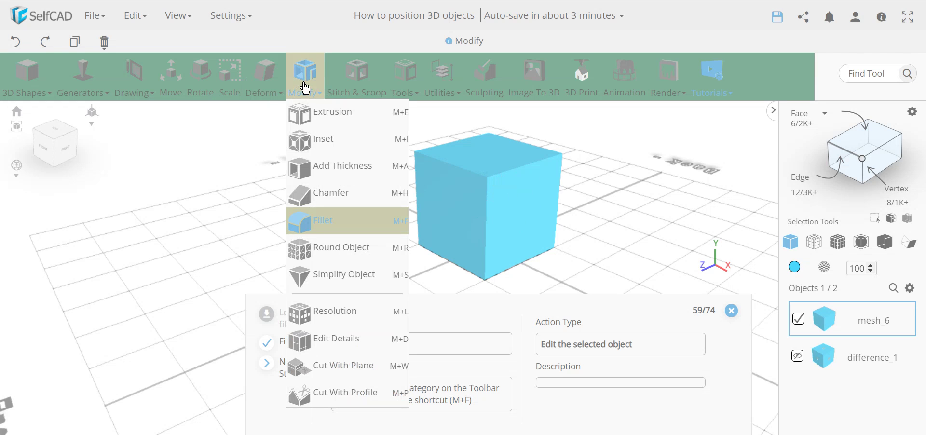
{"action": "left_click", "coordinate": [342, 228]}
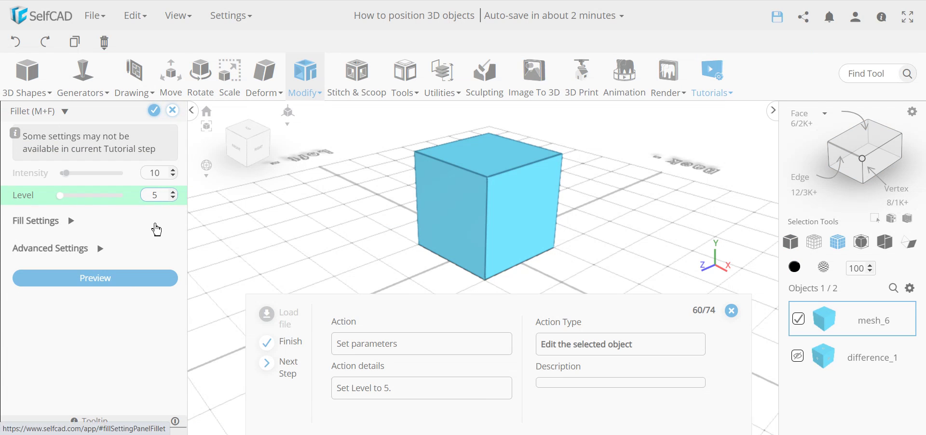
{"action": "key", "text": "Return"}
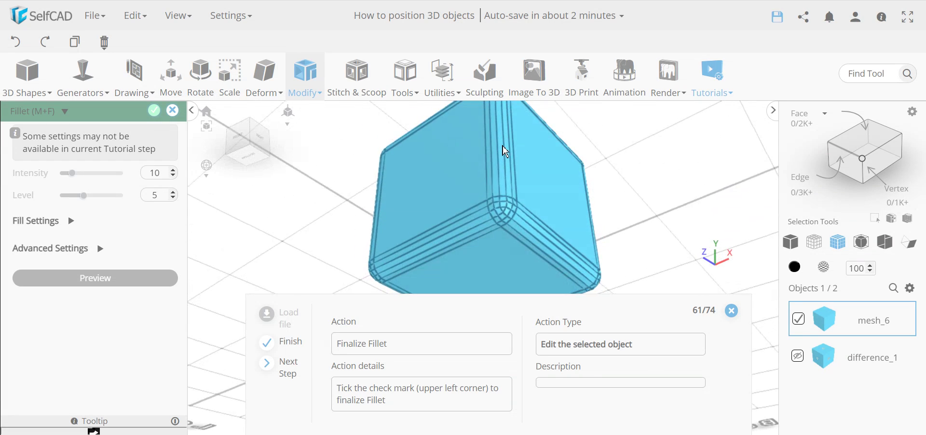
{"action": "left_click_drag", "start_coordinate": [571, 183], "coordinate": [430, 138]}
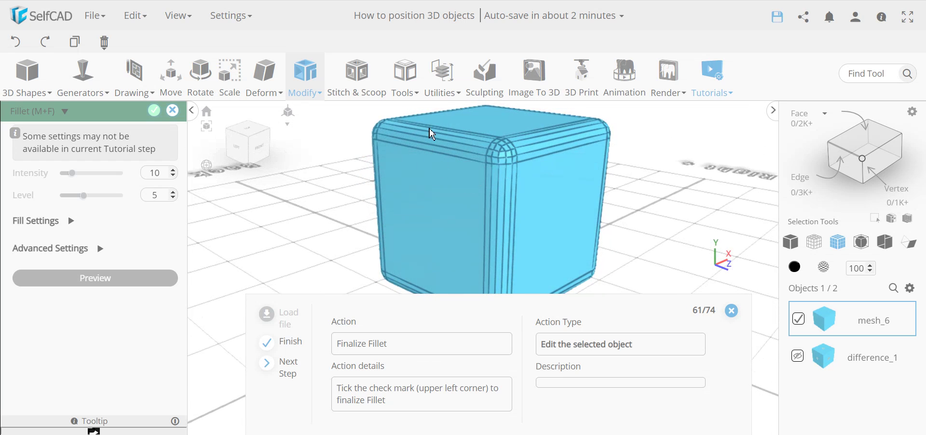
{"action": "left_click_drag", "start_coordinate": [616, 238], "coordinate": [440, 265]}
{"action": "left_click_drag", "start_coordinate": [520, 214], "coordinate": [530, 187]}
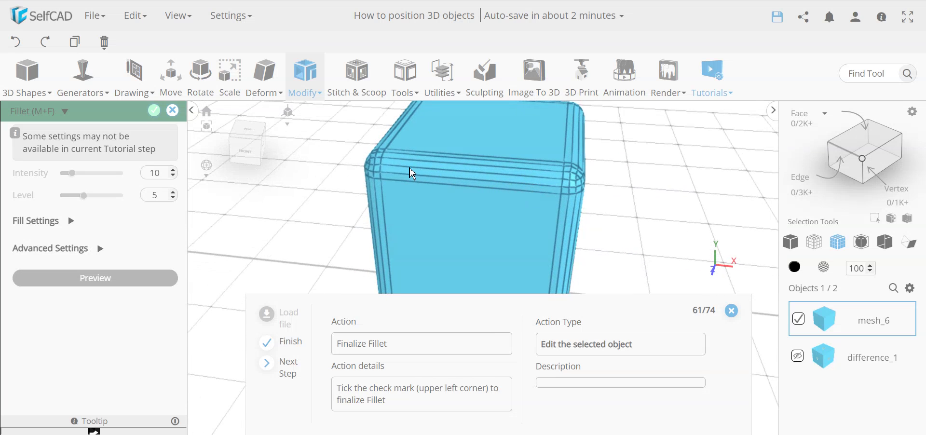
{"action": "left_click_drag", "start_coordinate": [521, 224], "coordinate": [557, 140]}
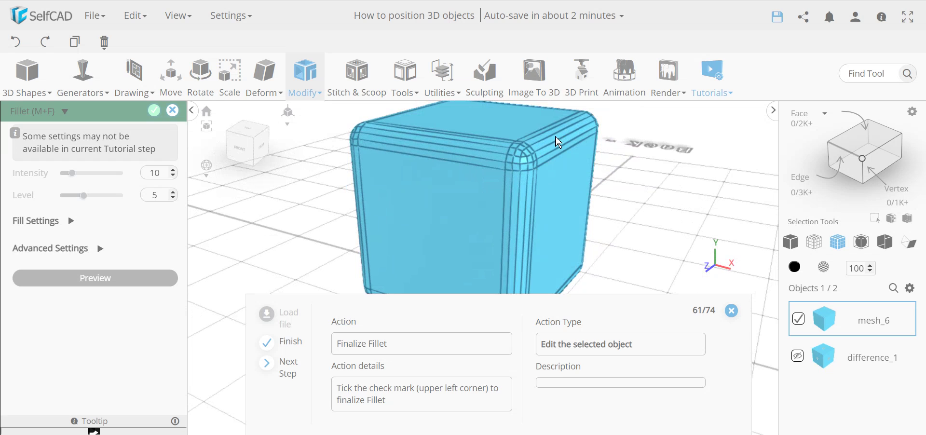
{"action": "left_click_drag", "start_coordinate": [472, 188], "coordinate": [614, 190]}
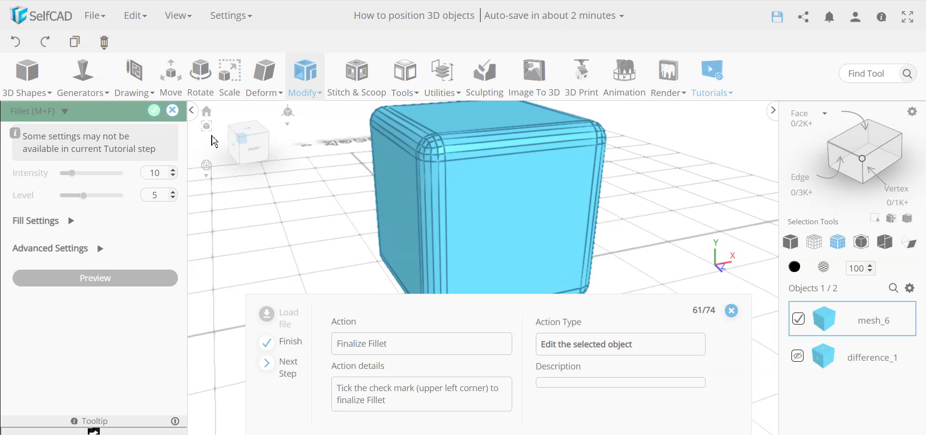
{"action": "left_click", "coordinate": [154, 112]}
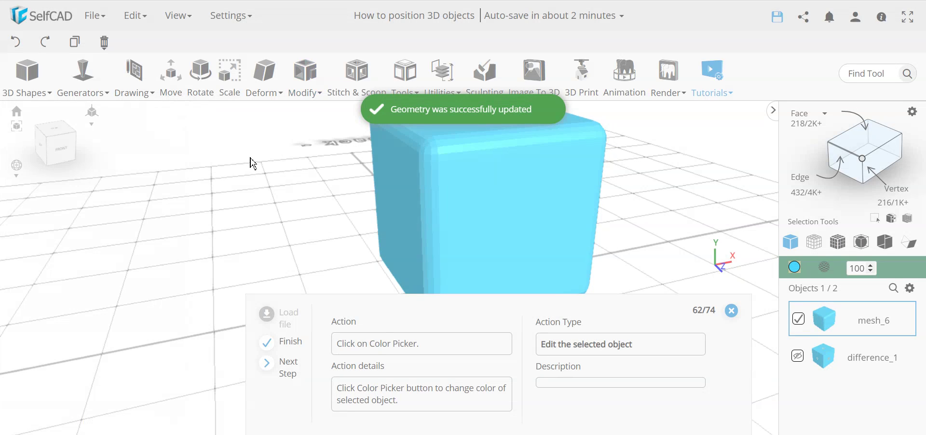
Change the color of the filleted cube to Mint
{"action": "left_click", "coordinate": [795, 267]}
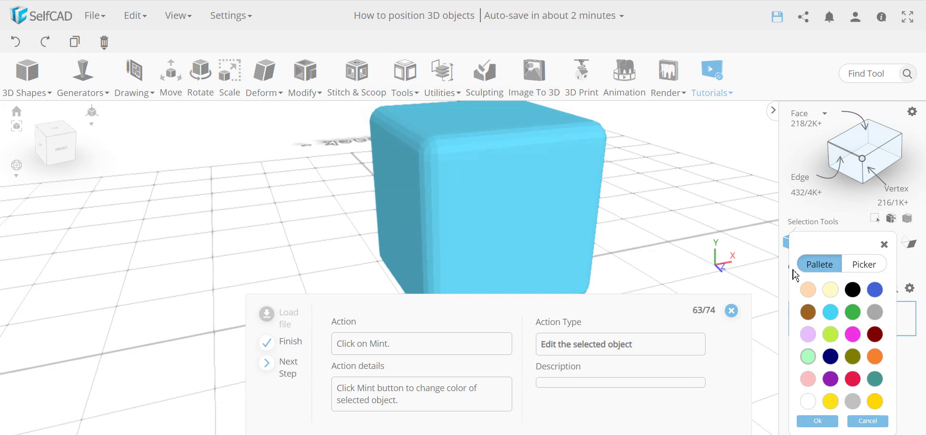
{"action": "left_click", "coordinate": [810, 359]}
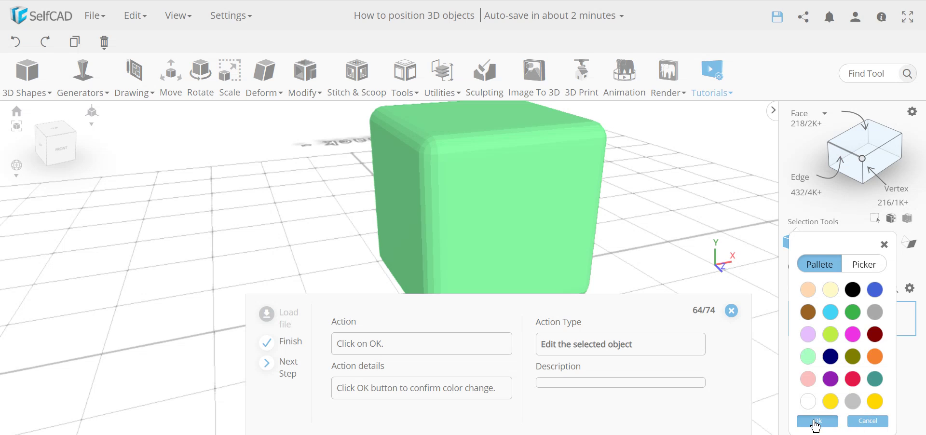
{"action": "left_click", "coordinate": [816, 421]}
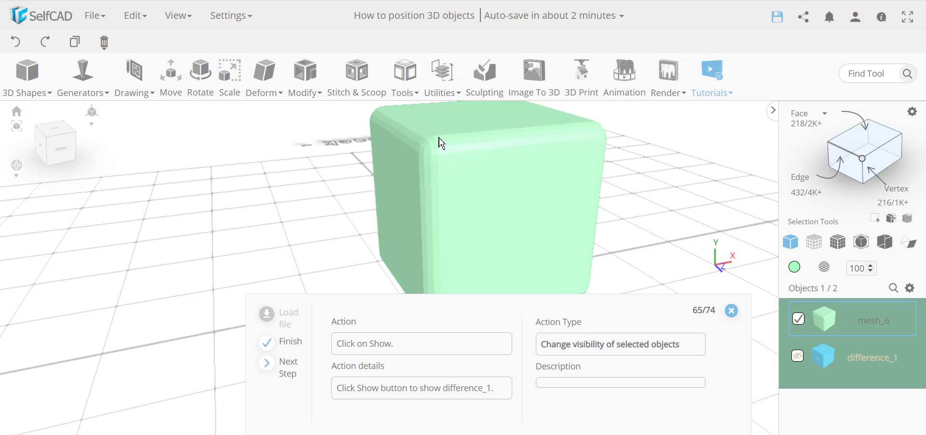
Show the hidden difference_1 and intersect it with the filleted cube using the Stitch & Scoop Intersection operation
{"action": "left_click", "coordinate": [798, 356]}
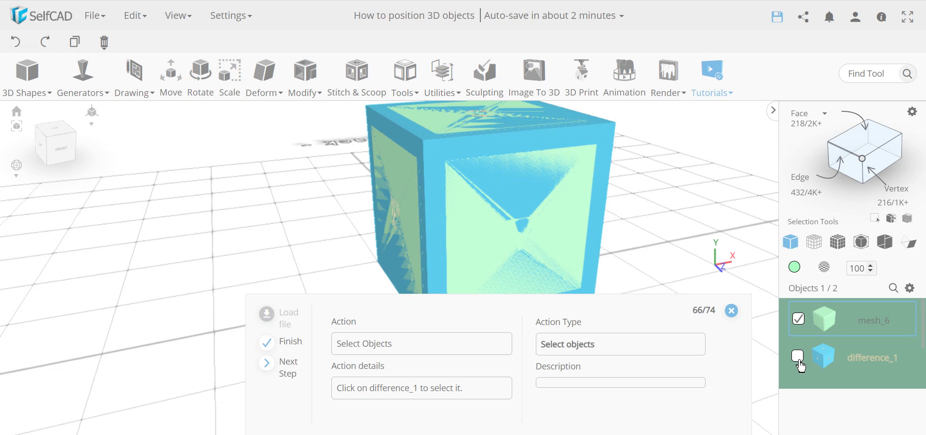
{"action": "left_click", "coordinate": [799, 361]}
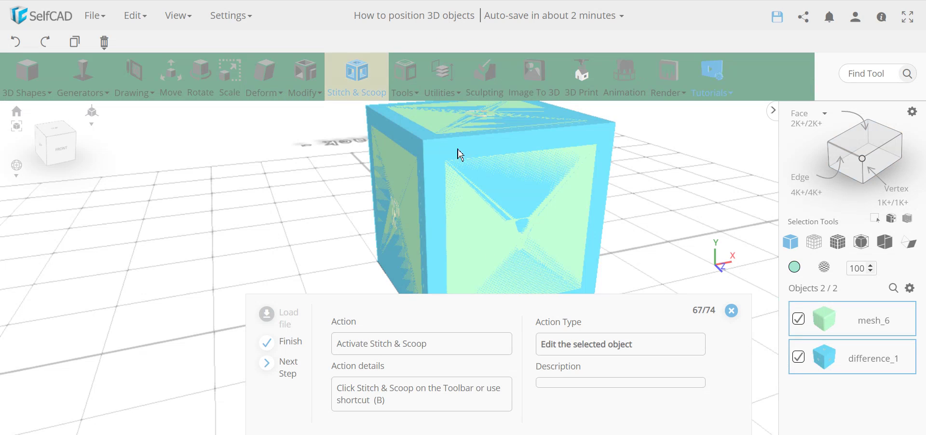
{"action": "mouse_move", "coordinate": [306, 230]}
{"action": "right_mouse_down"}
{"action": "mouse_move", "coordinate": [380, 231]}
{"action": "mouse_move", "coordinate": [349, 232]}
{"action": "mouse_move", "coordinate": [357, 231]}
{"action": "right_mouse_up"}
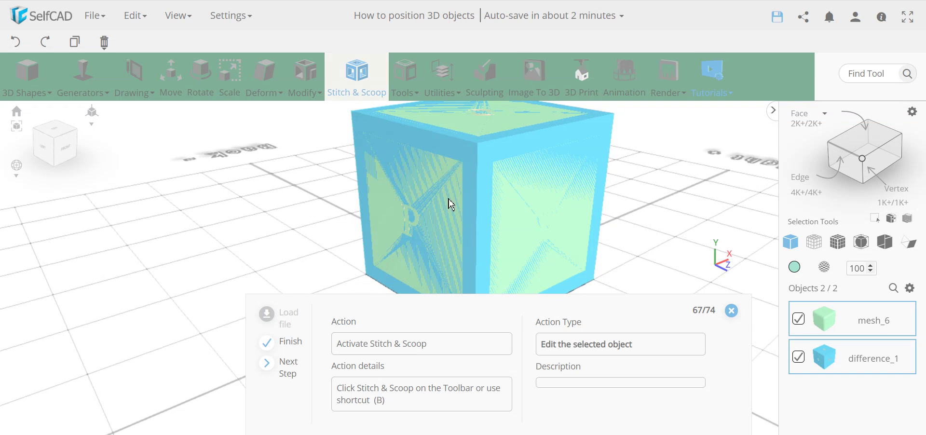
{"action": "right_click_drag", "start_coordinate": [610, 212], "coordinate": [639, 215]}
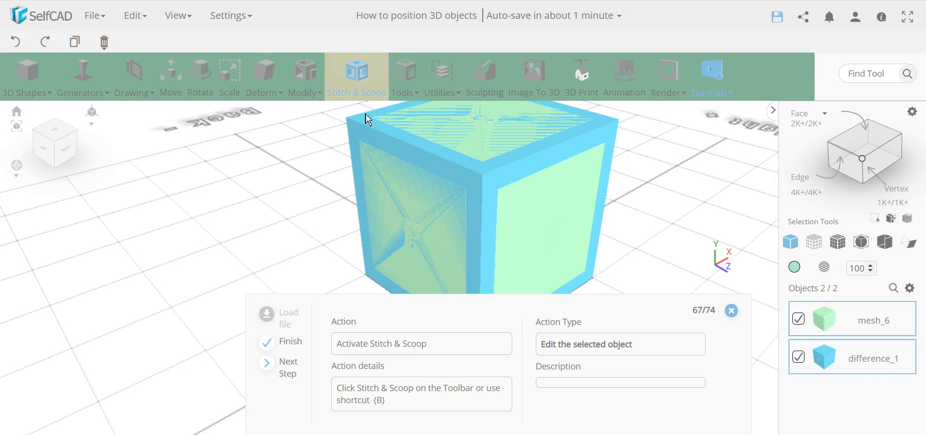
{"action": "left_click", "coordinate": [357, 72]}
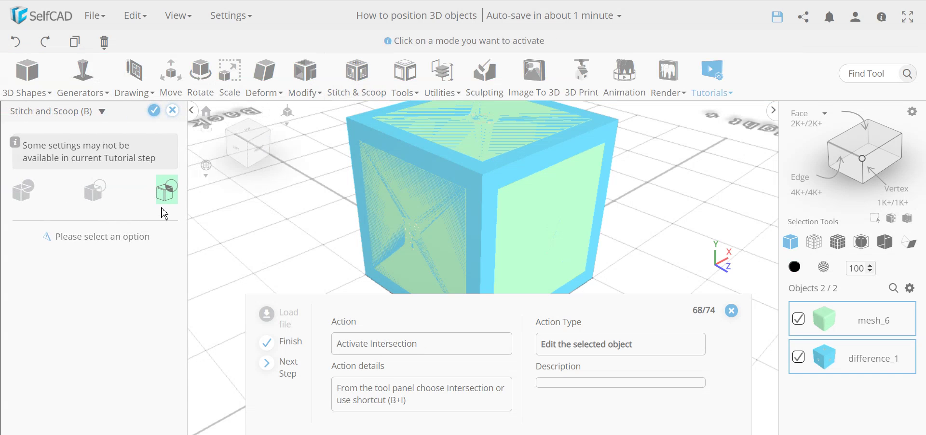
{"action": "left_click", "coordinate": [168, 200]}
{"action": "left_click", "coordinate": [169, 194]}
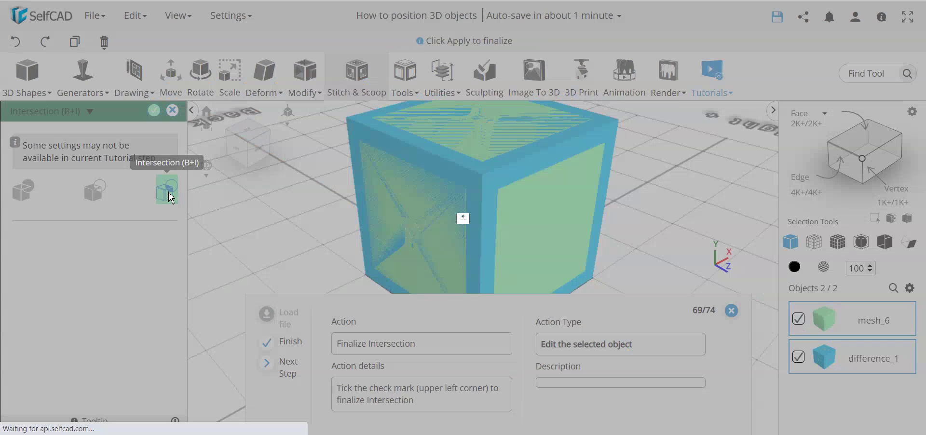
{"action": "left_click", "coordinate": [154, 111]}
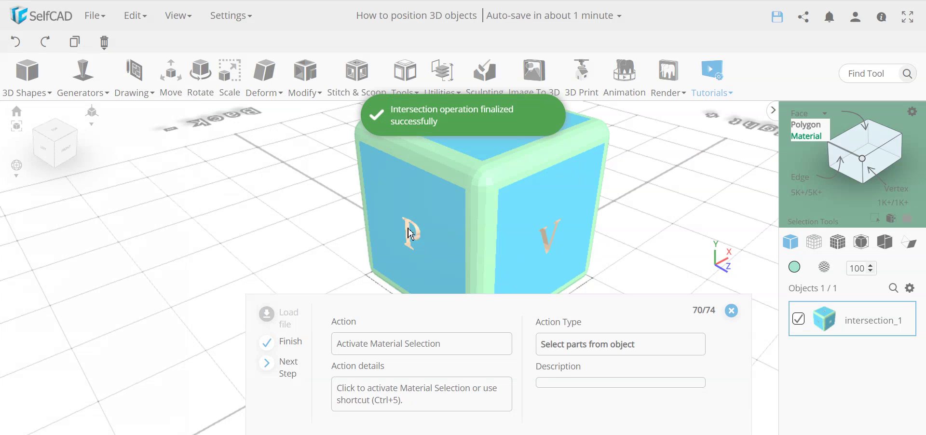
{"action": "scroll", "coordinate": [496, 200], "scroll_direction": "down", "scroll_amount": 5}
{"action": "left_click_drag", "start_coordinate": [248, 212], "coordinate": [342, 196]}
{"action": "scroll", "coordinate": [448, 181], "scroll_direction": "up", "scroll_amount": 5}
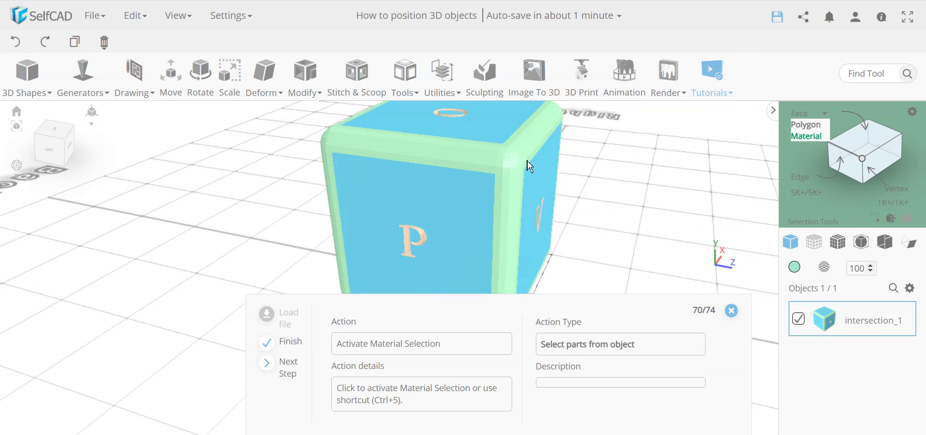
Activate Material selection for intersection_1 and select the mint region covering the cube's rounded edges
{"action": "left_click_drag", "start_coordinate": [517, 179], "coordinate": [499, 193]}
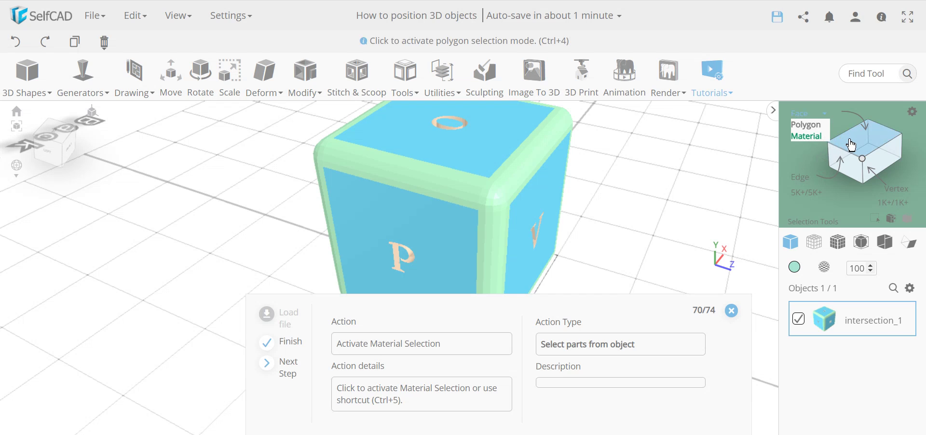
{"action": "left_click", "coordinate": [801, 137]}
{"action": "left_click", "coordinate": [801, 137]}
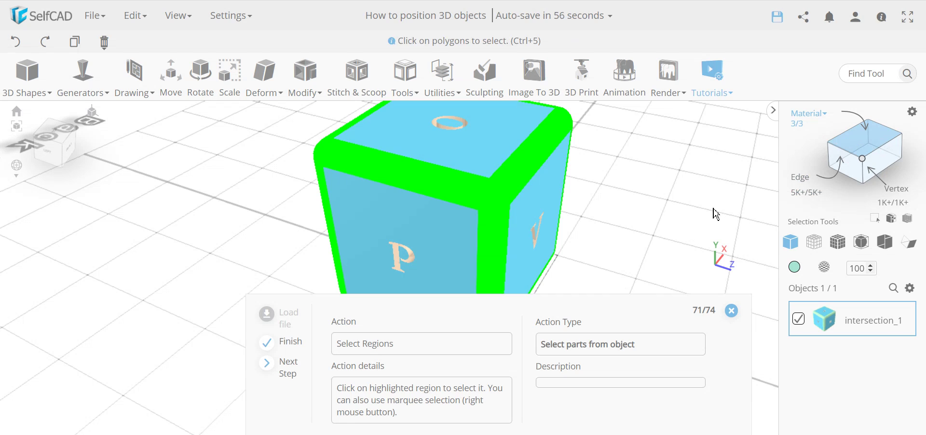
{"action": "left_click", "coordinate": [534, 175]}
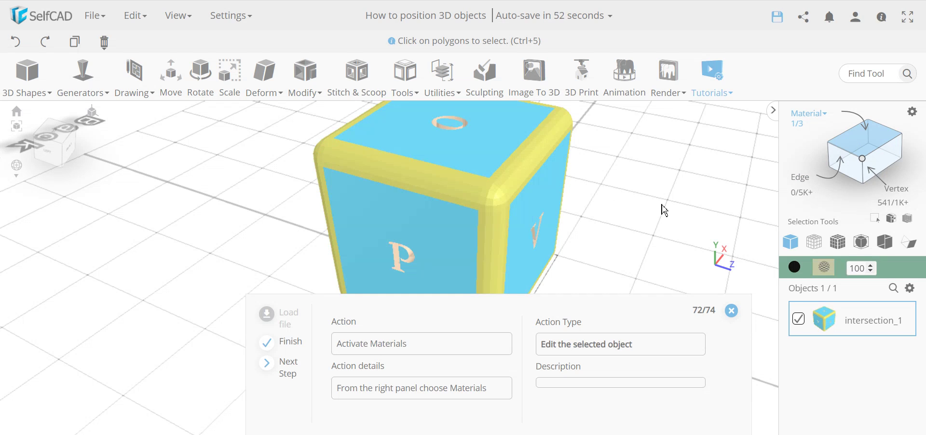
Turn on Smooth shading in the Materials settings for the selected rounded-edge region and finalize the change
{"action": "left_click_drag", "start_coordinate": [666, 216], "coordinate": [640, 219]}
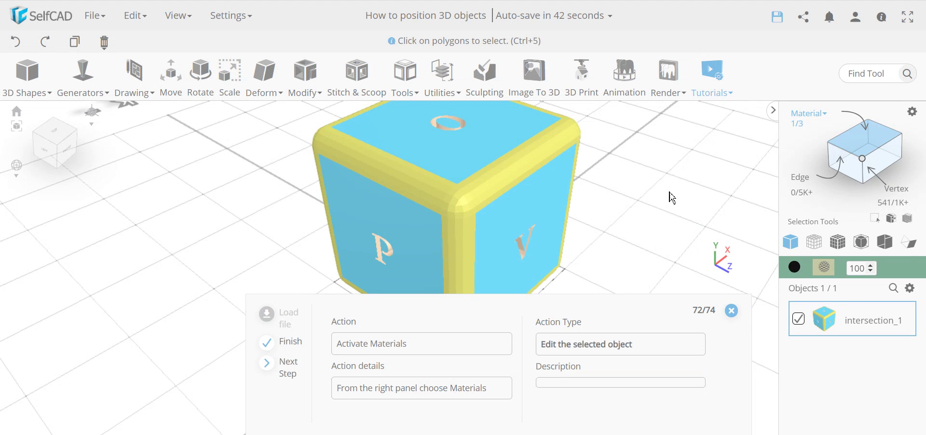
{"action": "left_click_drag", "start_coordinate": [667, 197], "coordinate": [685, 188]}
{"action": "scroll", "coordinate": [686, 188], "scroll_direction": "up", "scroll_amount": 3}
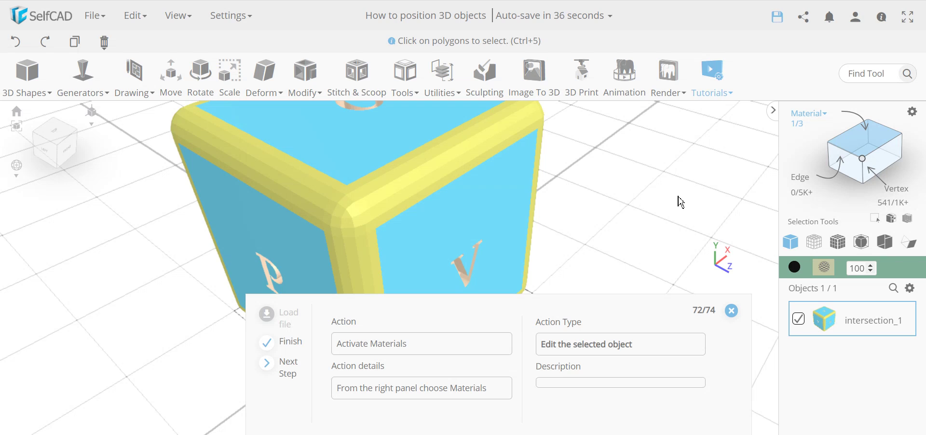
{"action": "scroll", "coordinate": [677, 201], "scroll_direction": "down", "scroll_amount": 3}
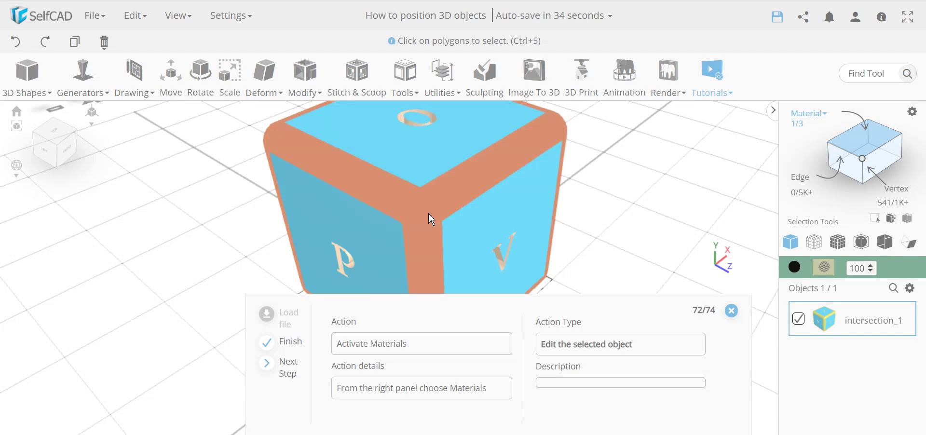
{"action": "left_click", "coordinate": [824, 269]}
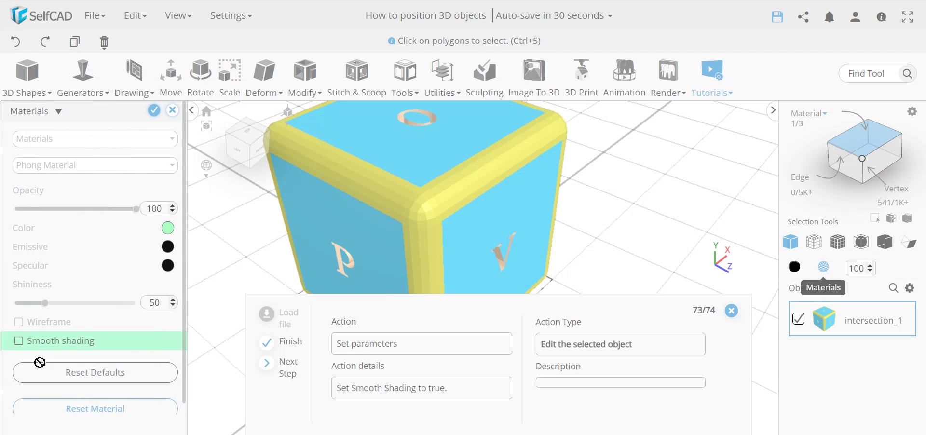
{"action": "left_click", "coordinate": [18, 345]}
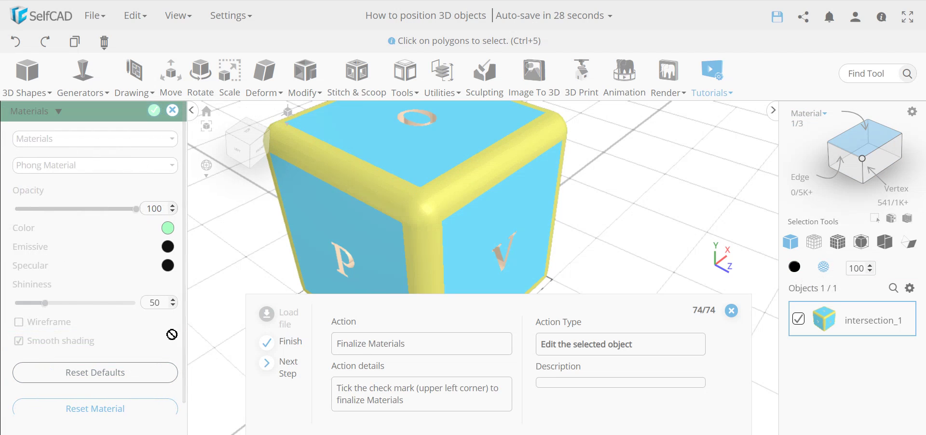
{"action": "left_click", "coordinate": [153, 110]}
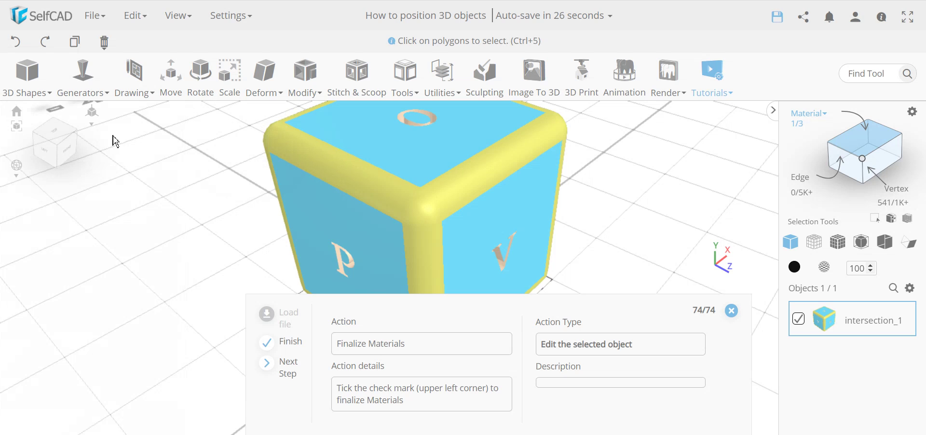
Clear the region selection on intersection_1 and inspect the cube's smoothed edges and lettered faces from other sides
{"action": "mouse_move", "coordinate": [862, 149]}
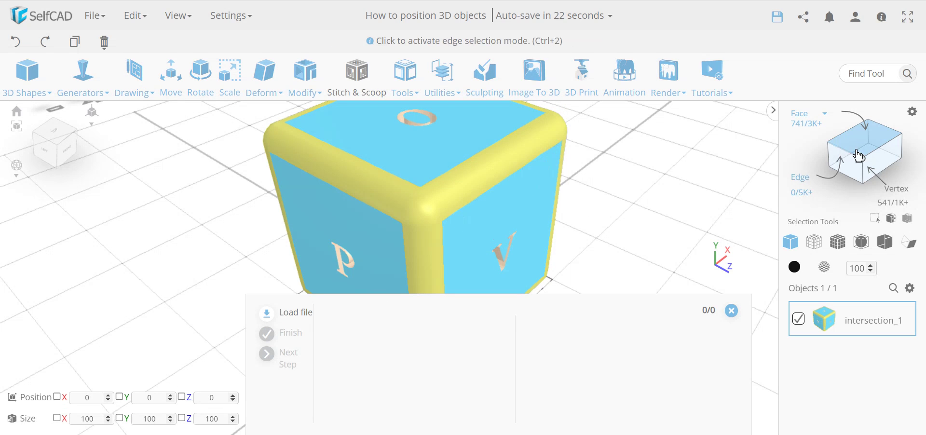
{"action": "left_click", "coordinate": [871, 151]}
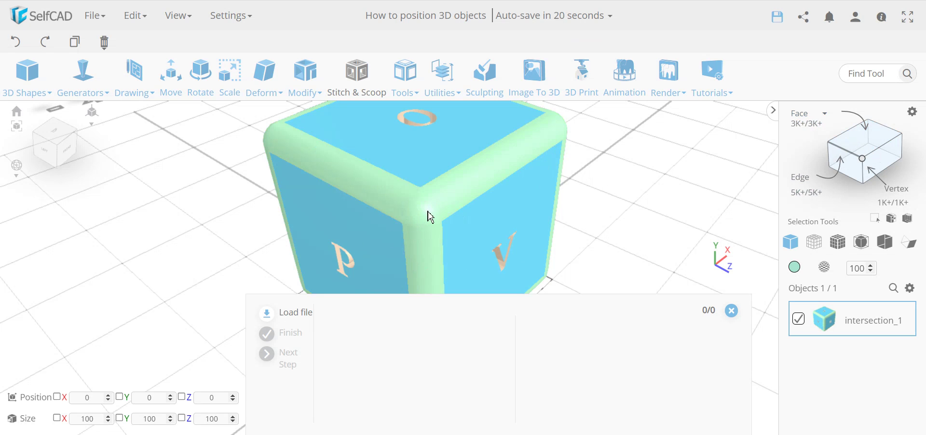
{"action": "scroll", "coordinate": [431, 213], "scroll_direction": "up", "scroll_amount": 5}
{"action": "scroll", "coordinate": [434, 204], "scroll_direction": "down", "scroll_amount": 3}
{"action": "right_click_drag", "start_coordinate": [403, 238], "coordinate": [642, 236]}
{"action": "scroll", "coordinate": [574, 232], "scroll_direction": "down", "scroll_amount": 3}
{"action": "right_click_drag", "start_coordinate": [574, 231], "coordinate": [704, 298]}
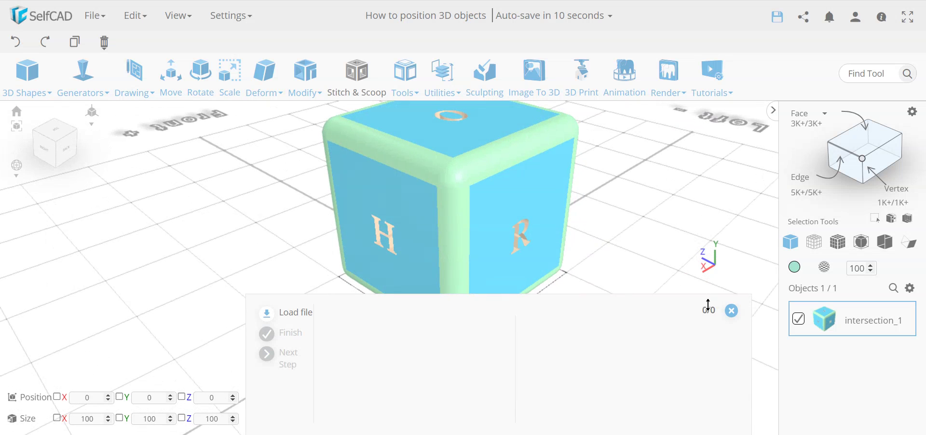